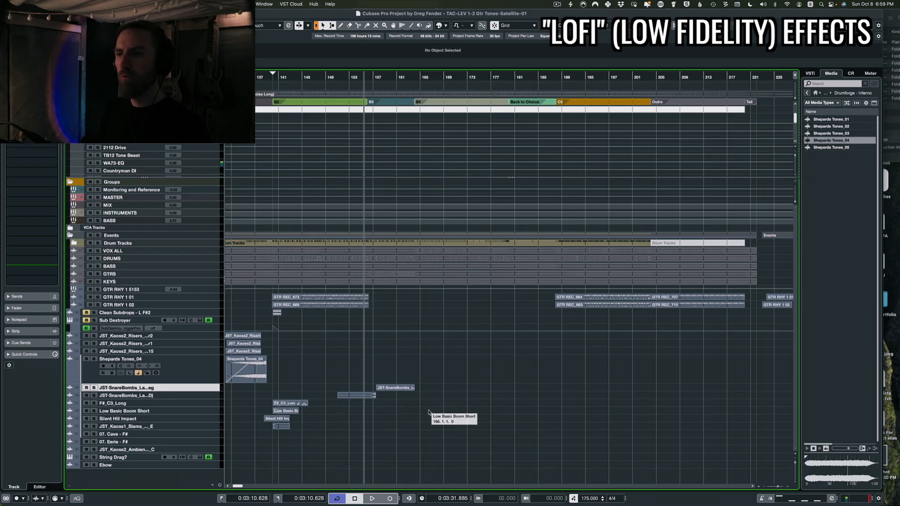
Insert FabFilter Pro-Q 3 on the GTR RHY 1 5153 PRINT track
scroll(435, 412, "down", 2)
scroll(435, 412, "left", 3)
scroll(398, 397, "left", 3)
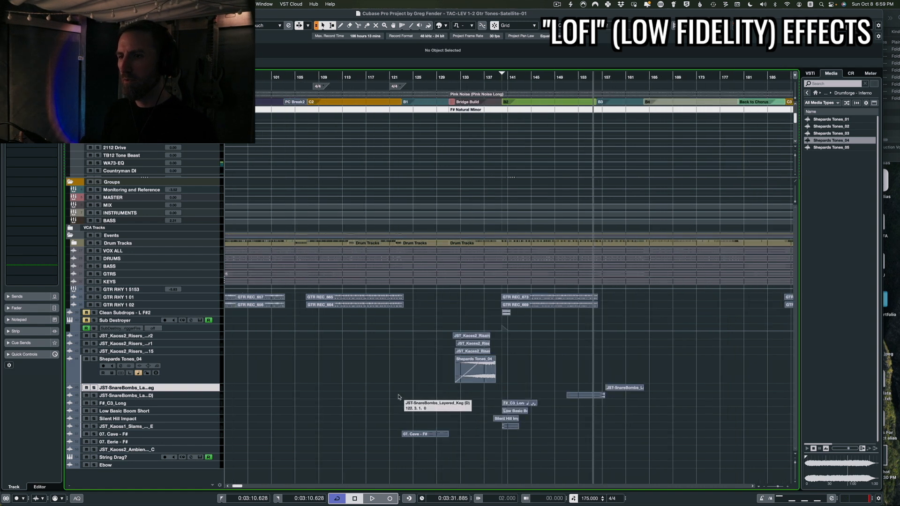
left_click(361, 388)
key("space")
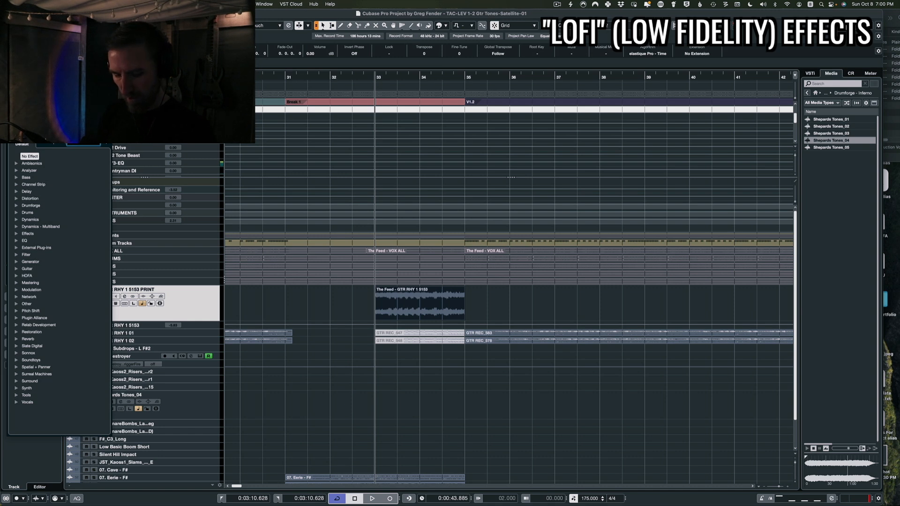
type("pro-q")
key("Return")
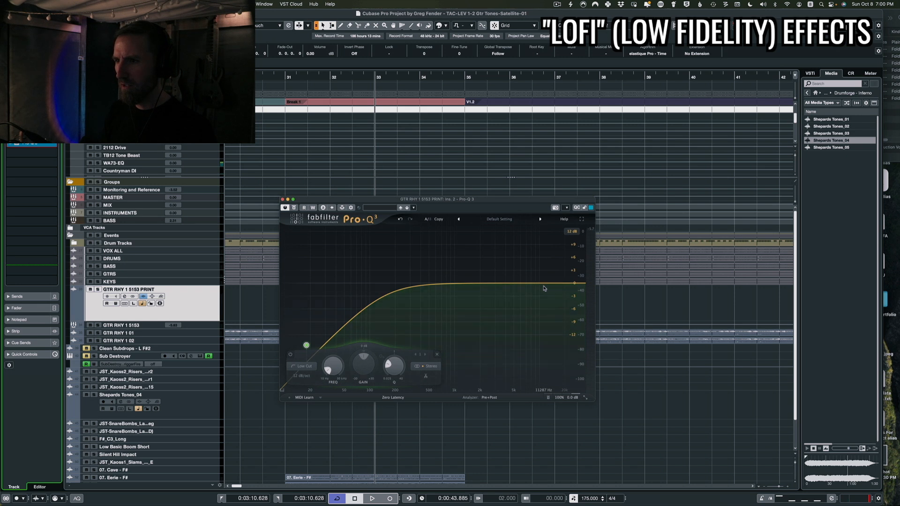
Shape a band-pass EQ by pulling down the high band and raising the low cut to about 224 Hz
left_click(545, 283)
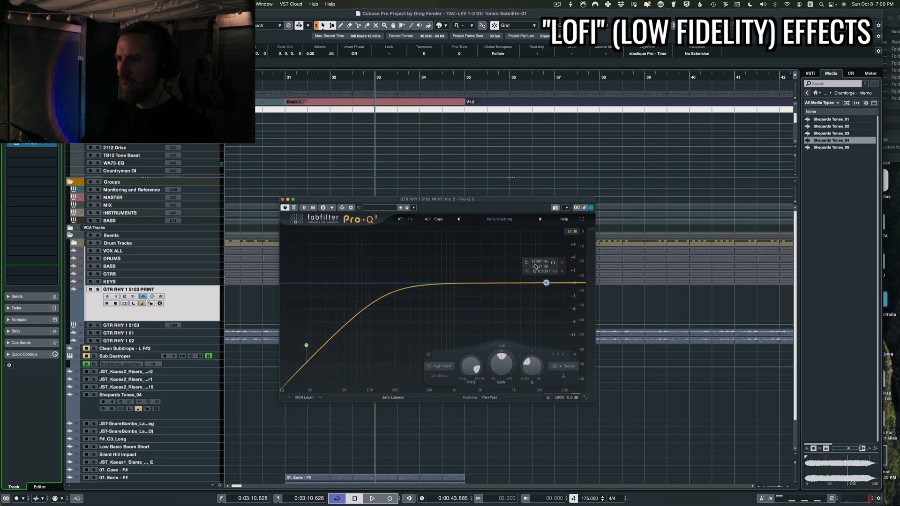
left_click(525, 271)
left_click_drag(546, 283, 517, 299)
left_click_drag(306, 348, 401, 291)
key("space")
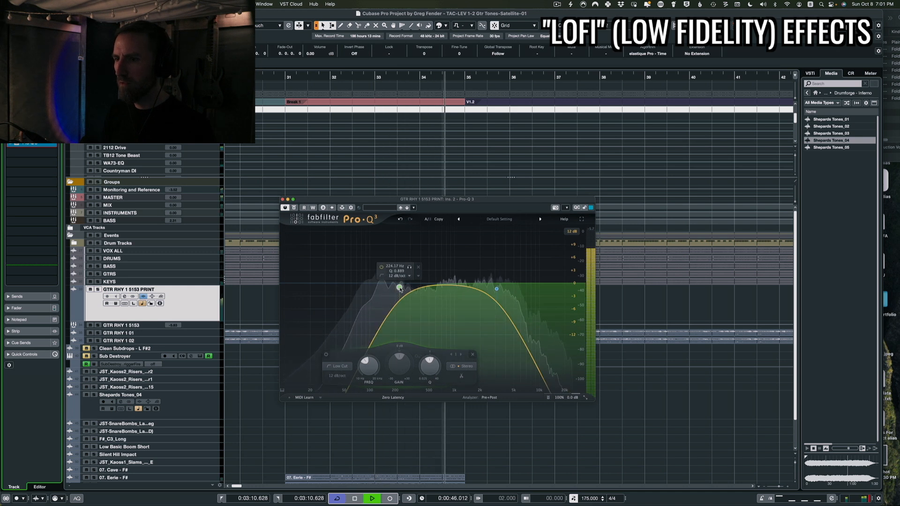
Close the EQ and insert NEOLD WARBLE on the same guitar track
key("space")
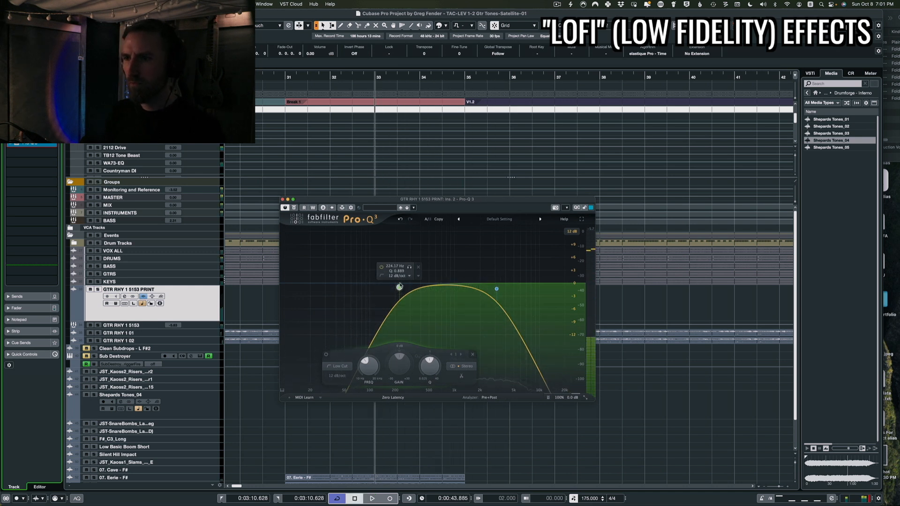
left_click(283, 199)
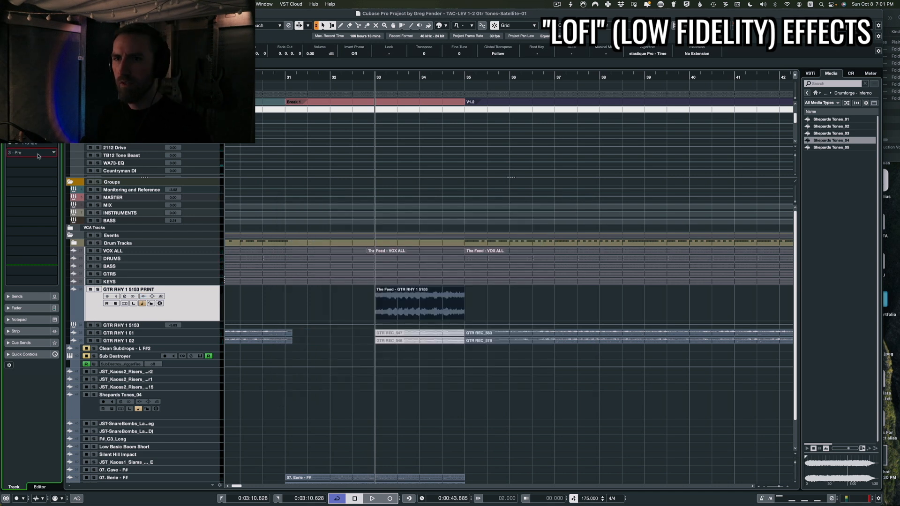
left_click(38, 154)
type("war")
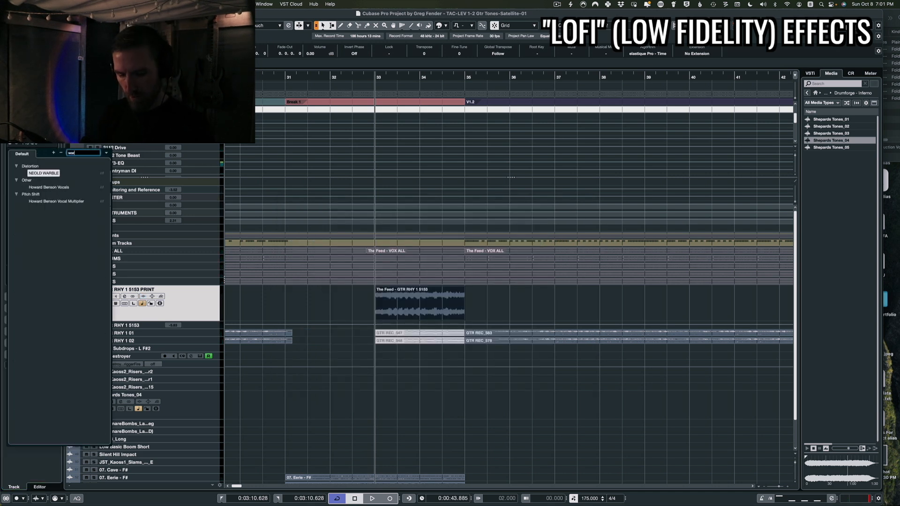
type("b")
key("Return")
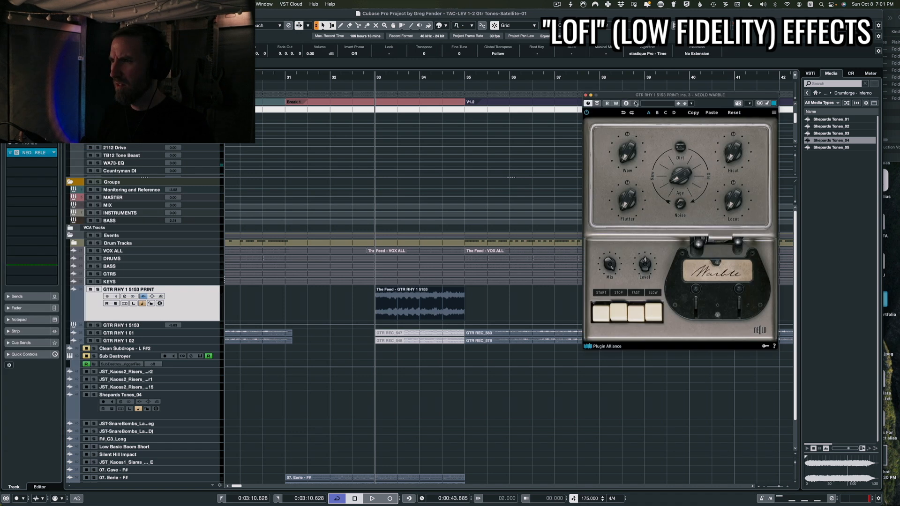
Nudge the Warble's central Age knob up slightly, audition the track, and close the plugin
left_click_drag(679, 103, 512, 102)
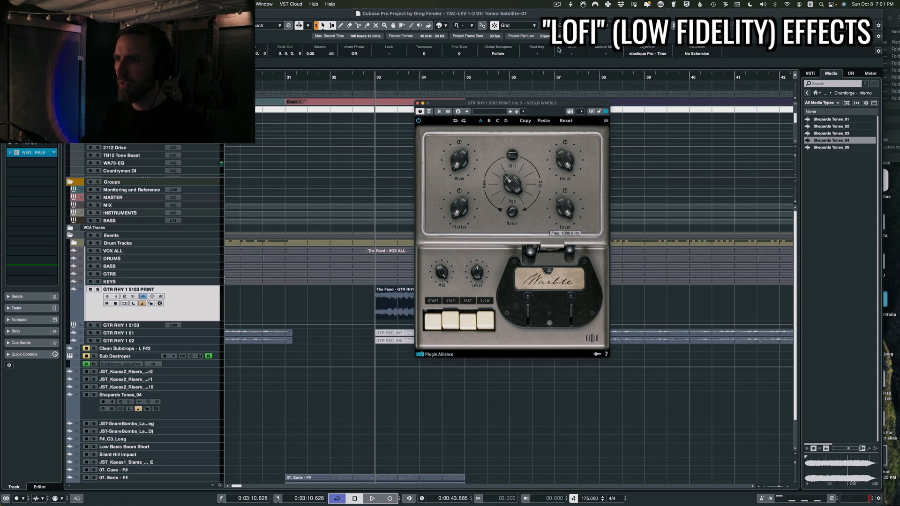
key("space")
mouse_move(512, 183)
left_mouse_down()
mouse_move(520, 158)
mouse_move(518, 185)
left_mouse_up()
key("space")
key("space")
left_click(197, 308)
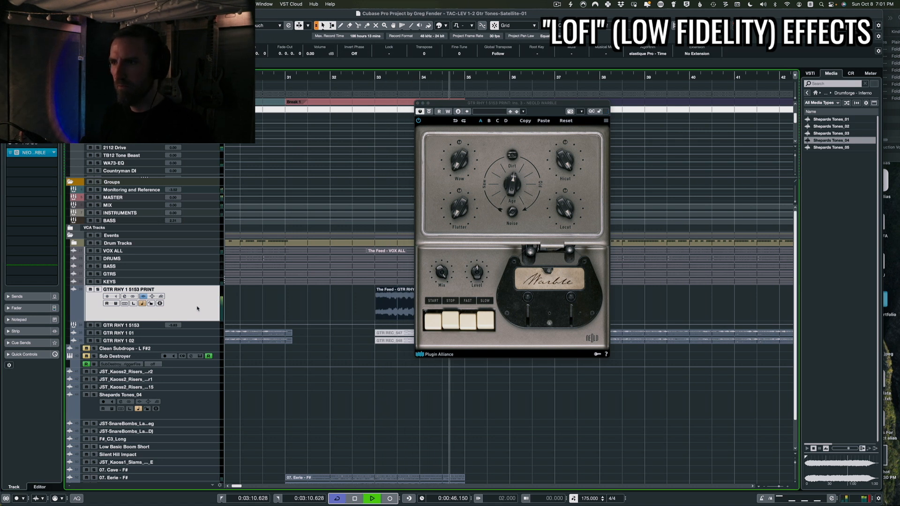
key("space")
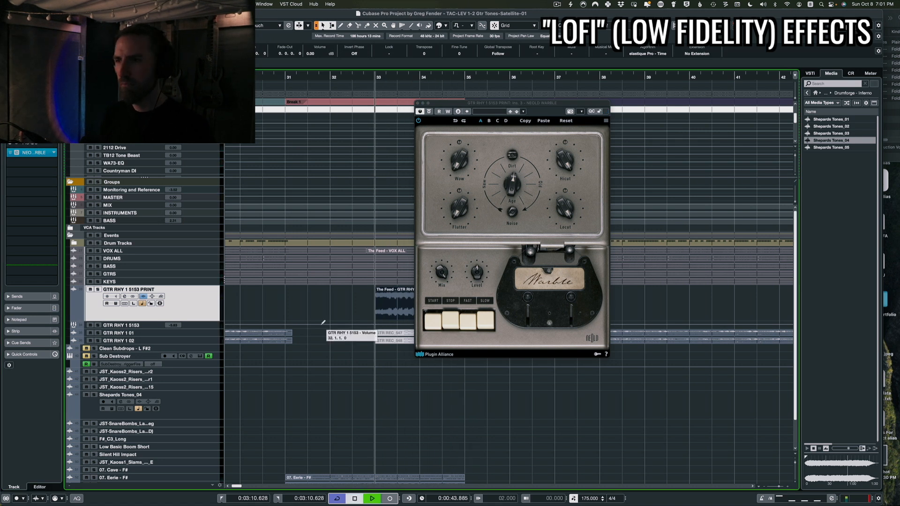
key("space")
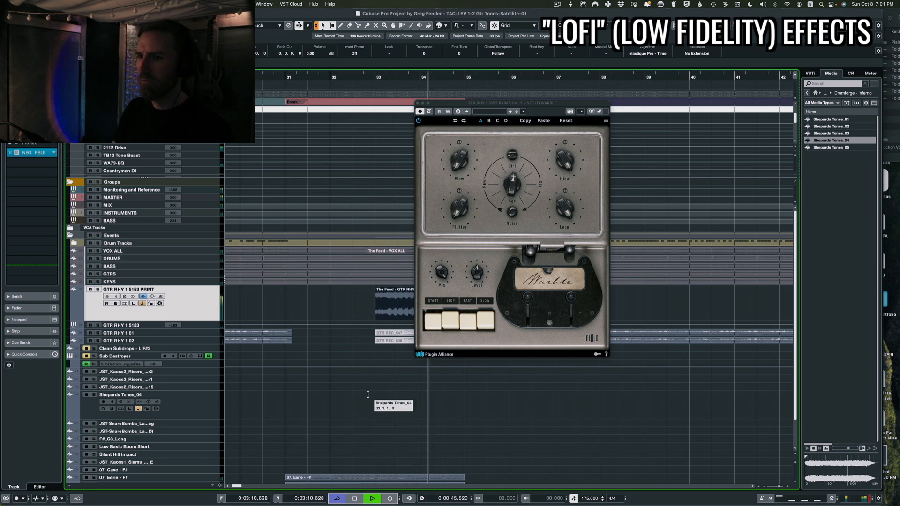
left_click(417, 104)
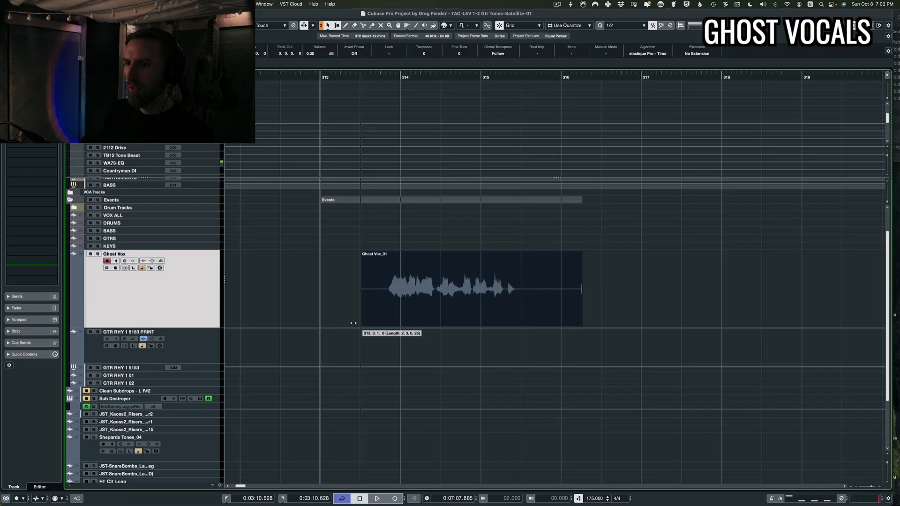
Trim the end of the Ghost Vox_01 event to shorten it
left_click_drag(581, 323, 520, 323)
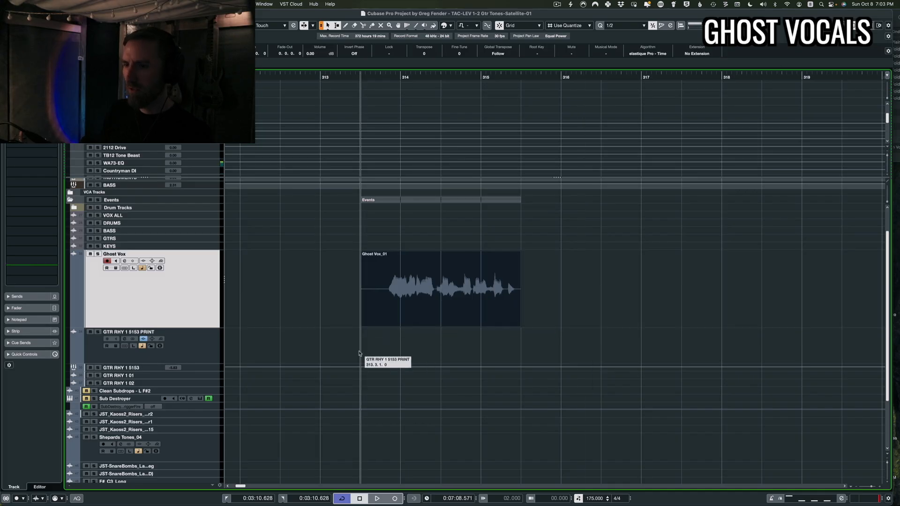
key("space")
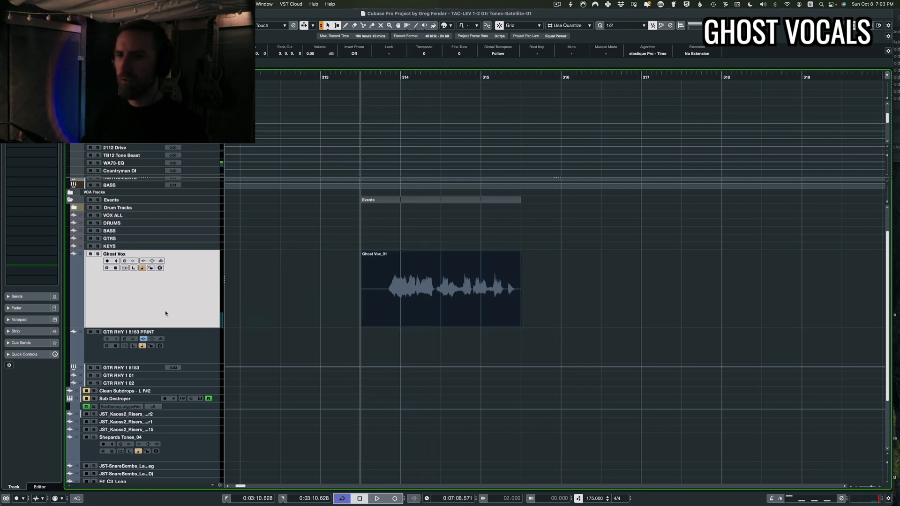
Duplicate the Ghost Vox track and reverse the event on the copy
key("super+d")
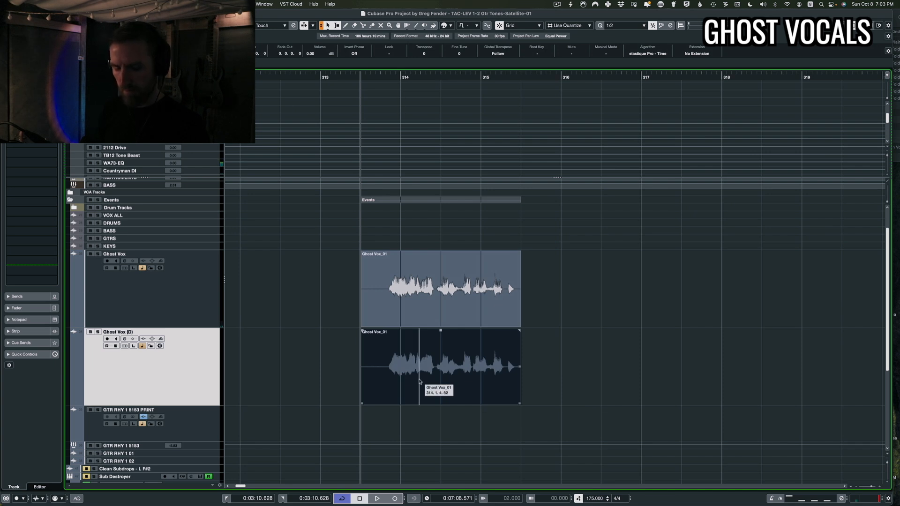
key("ctrl+r")
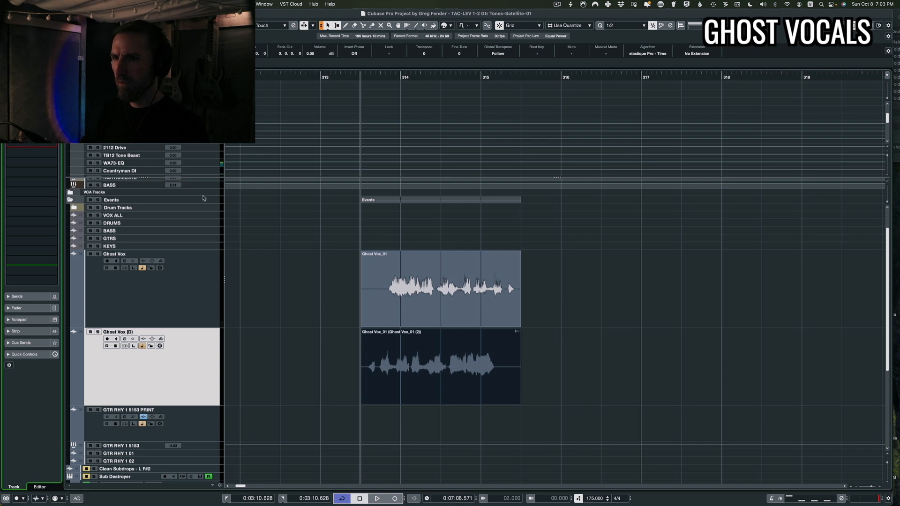
key("space")
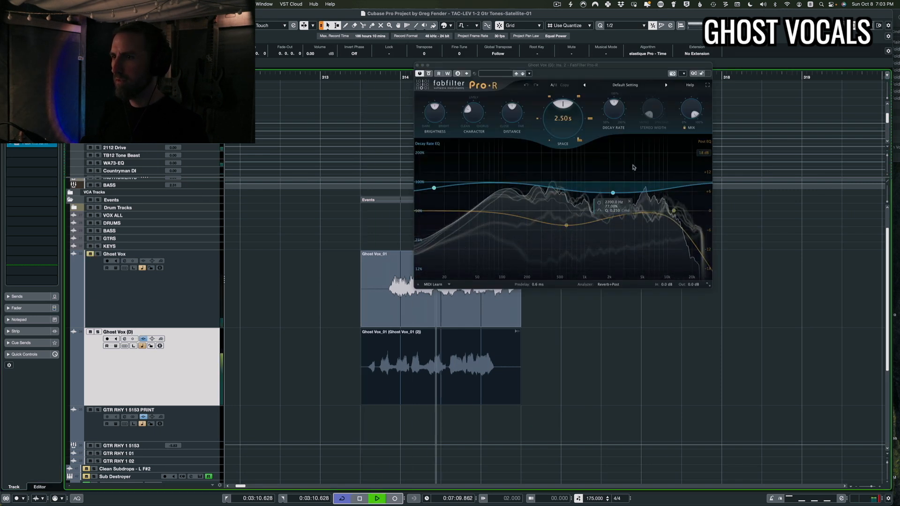
key("space")
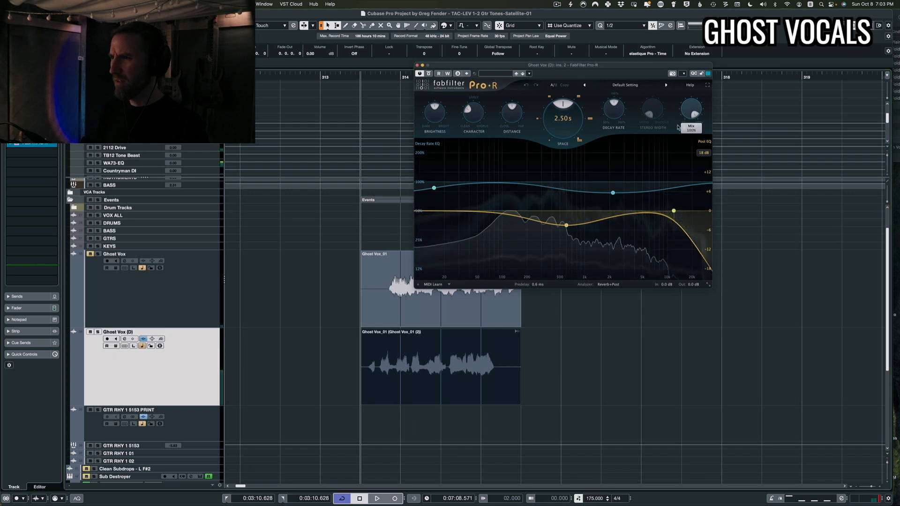
Load the Choir Rich Hall preset in Pro-R on the duplicated track and close the plugin
mouse_move(695, 114)
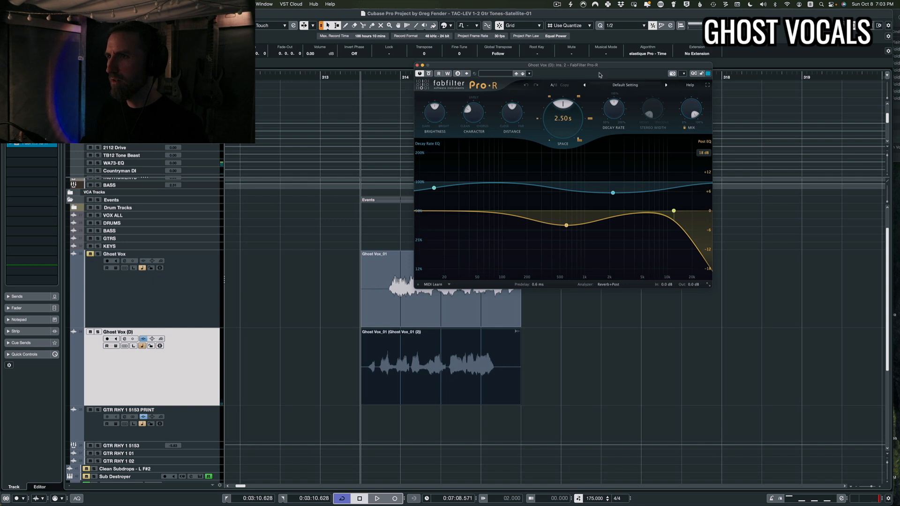
left_click(618, 84)
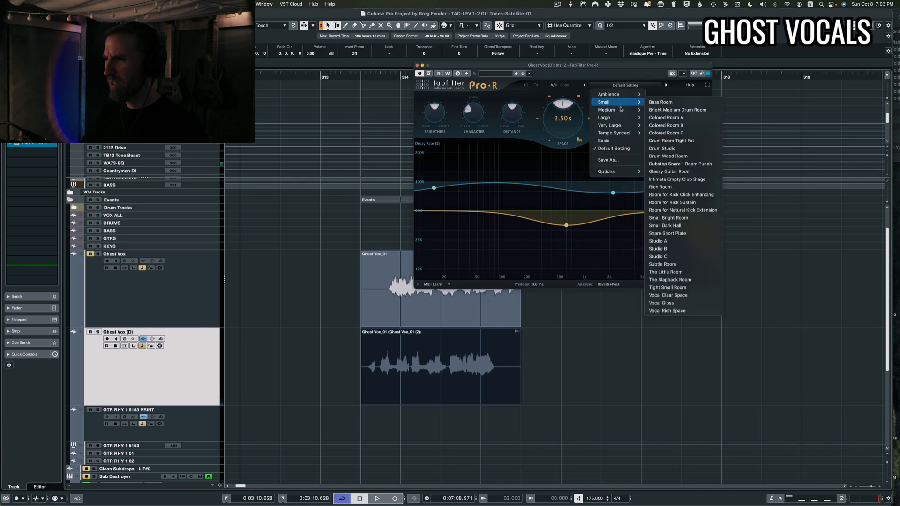
mouse_move(624, 121)
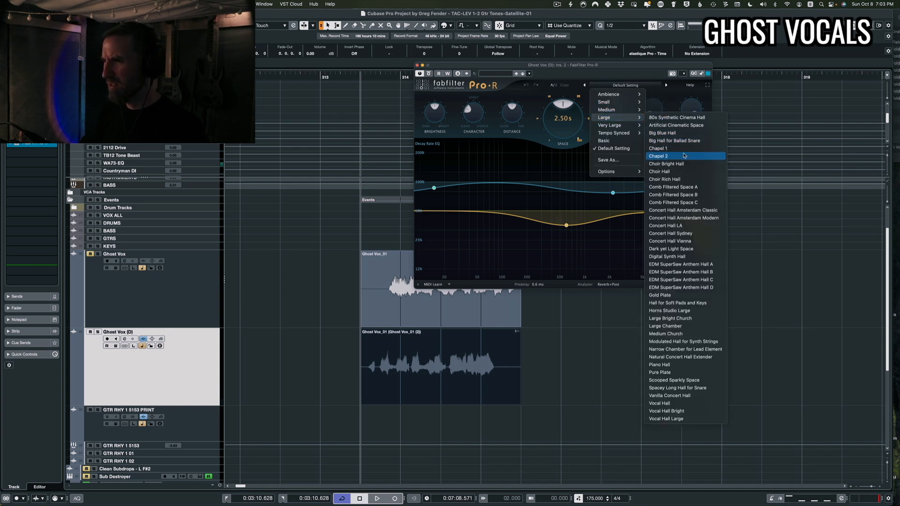
left_click(668, 179)
key("space")
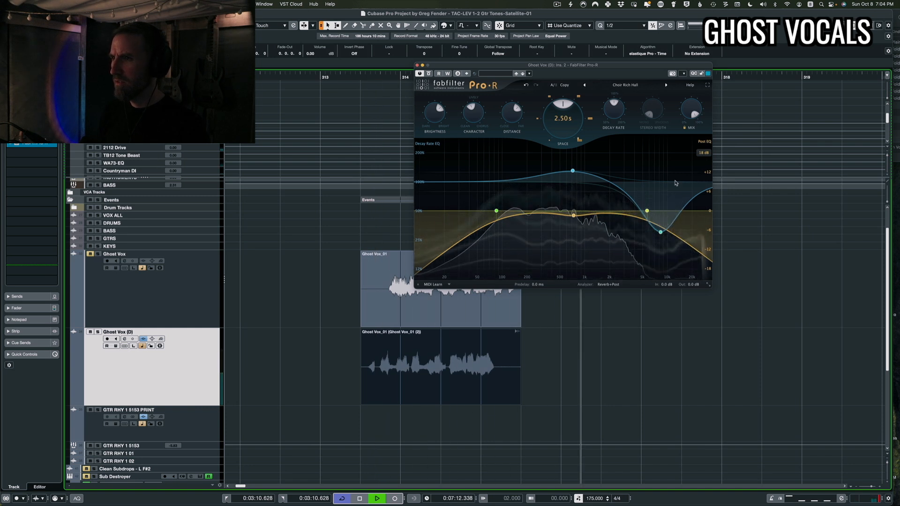
key("space")
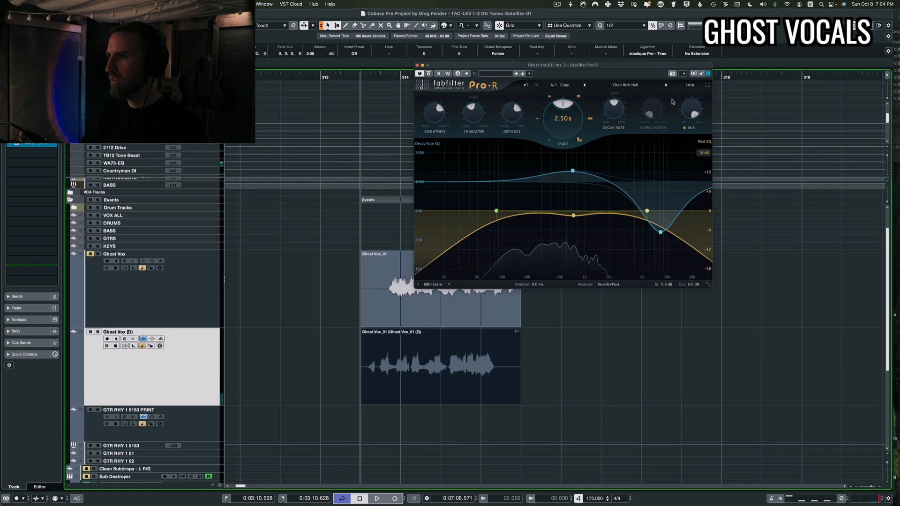
left_click(417, 66)
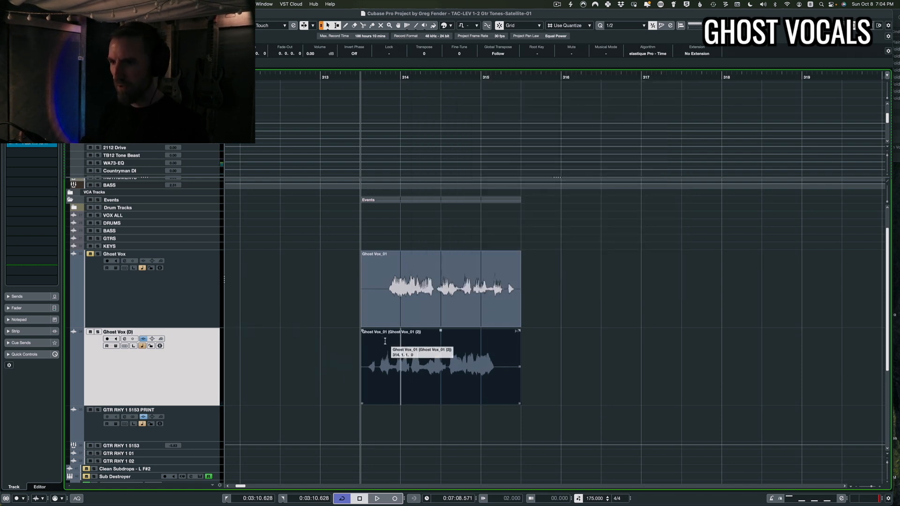
Render the reversed event in place with channel settings and a 5-second tail
key("alt+r")
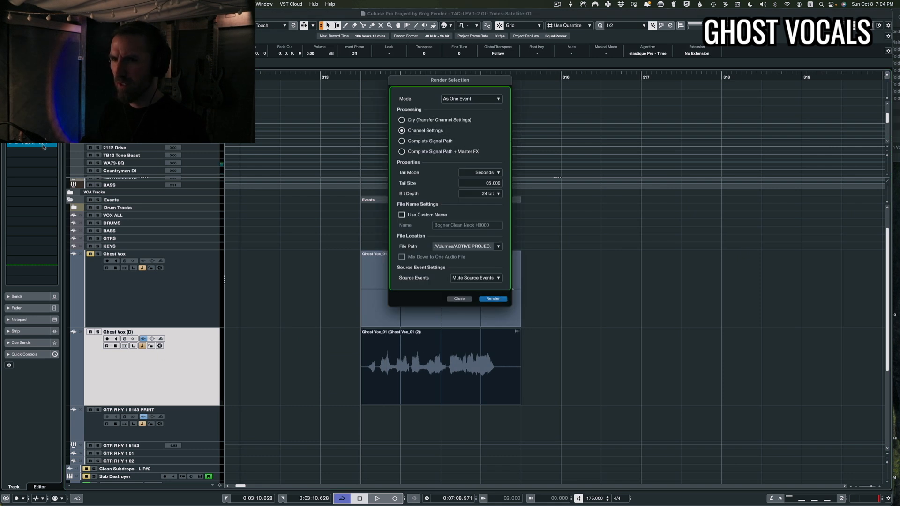
left_click(492, 299)
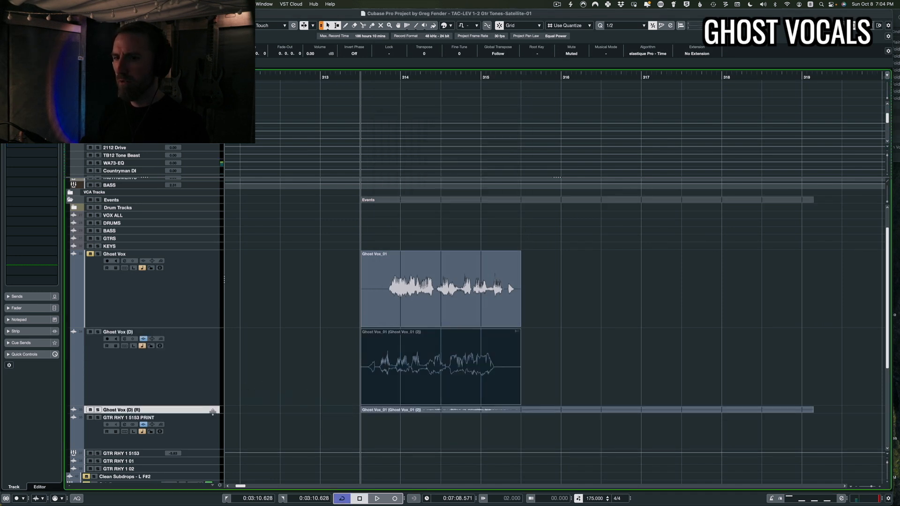
Enlarge the rendered reverb track and reposition its event against the original ghost vocal
left_click_drag(212, 412, 212, 454)
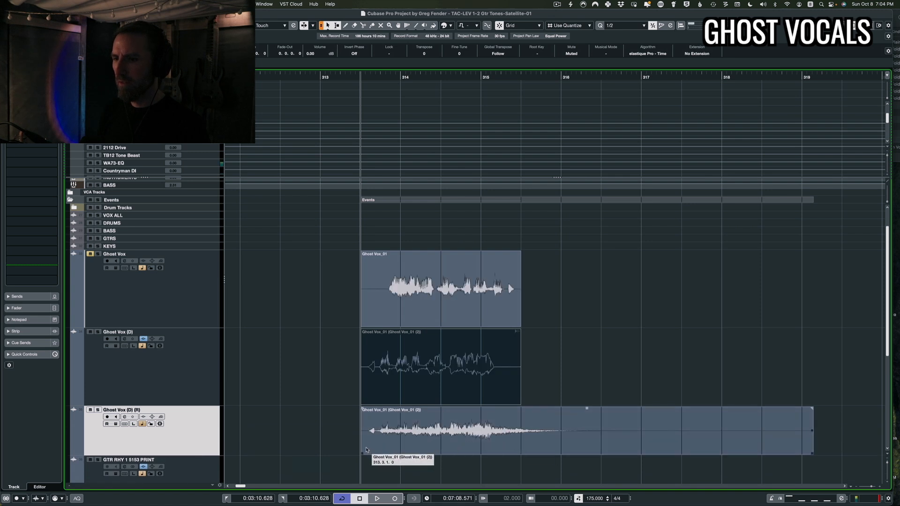
left_click(433, 444)
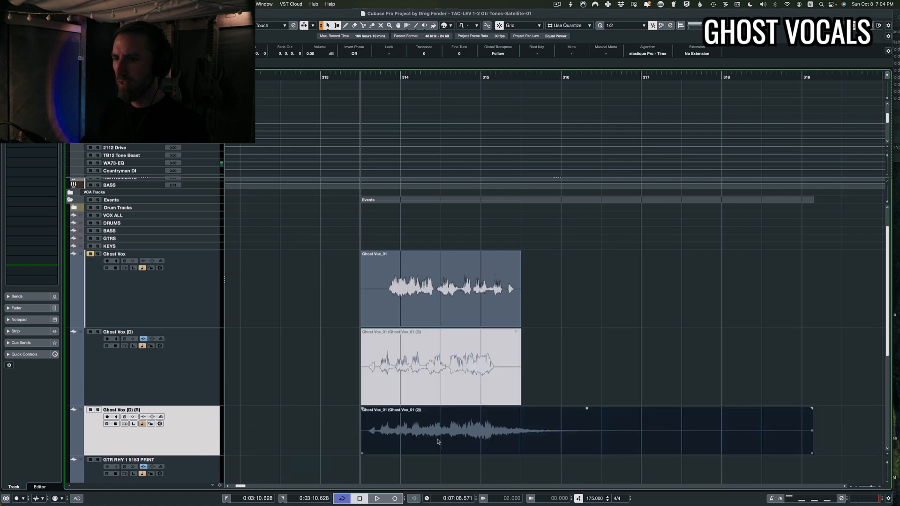
left_click_drag(438, 441, 405, 436)
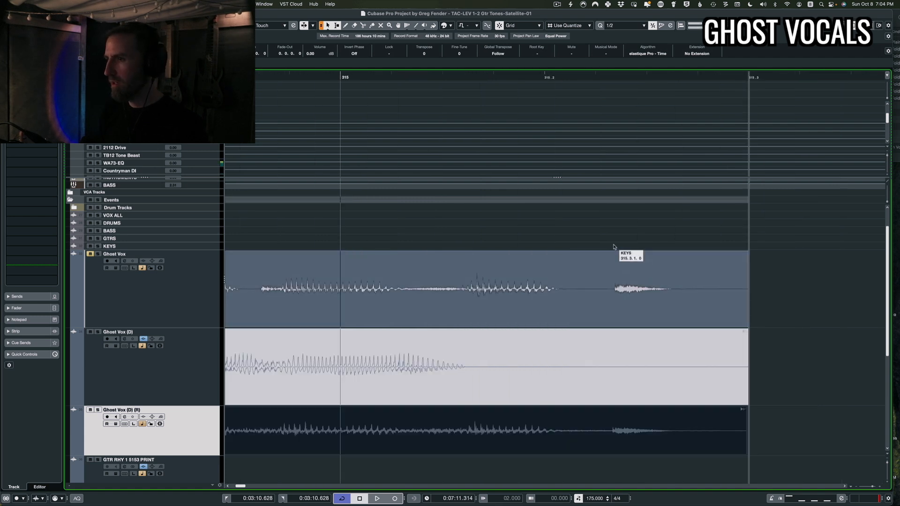
scroll(625, 310, "up", 5)
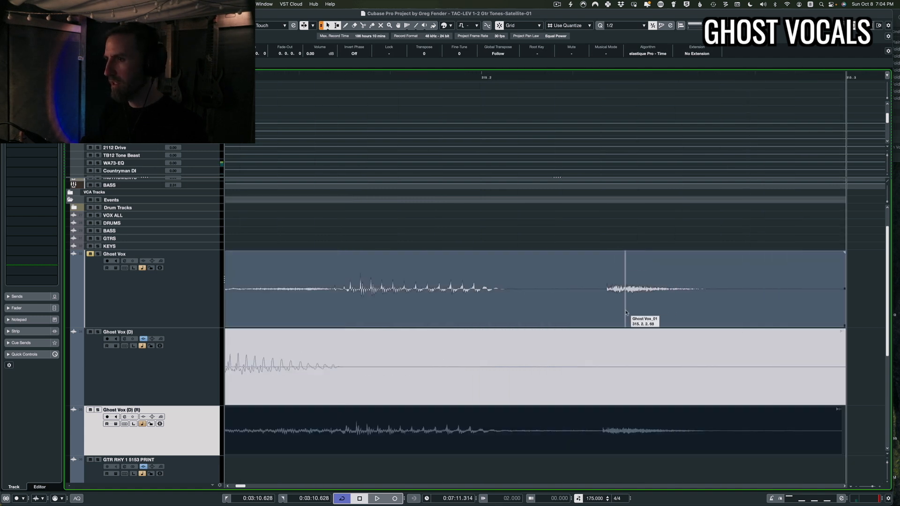
left_click_drag(536, 444, 541, 443)
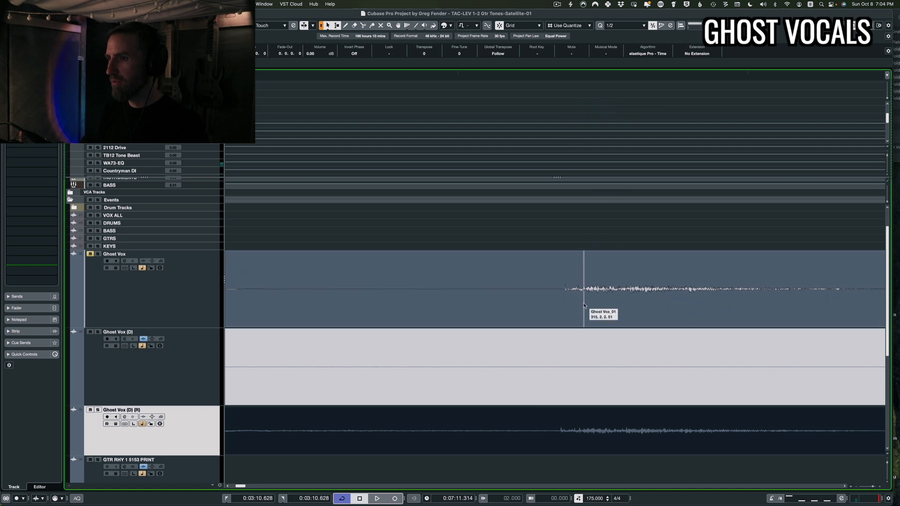
scroll(584, 305, "left", 10)
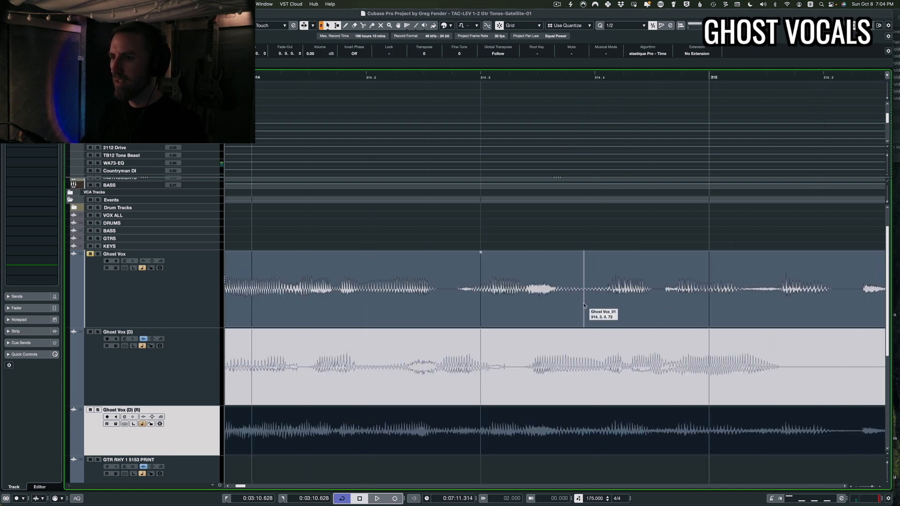
scroll(584, 306, "down", 5)
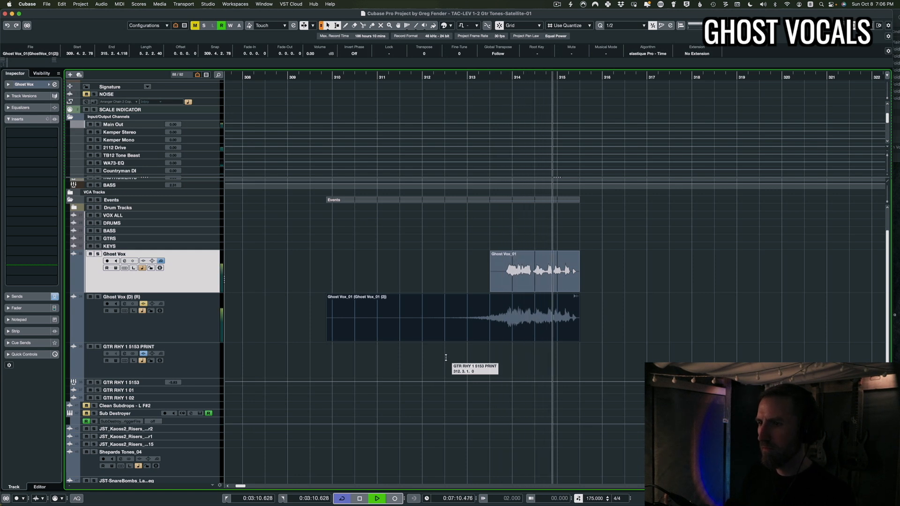
Play back the ghost vocal passage and select the Ghost Vox and reversed reverb tracks to compare them
key("space")
left_click(513, 305)
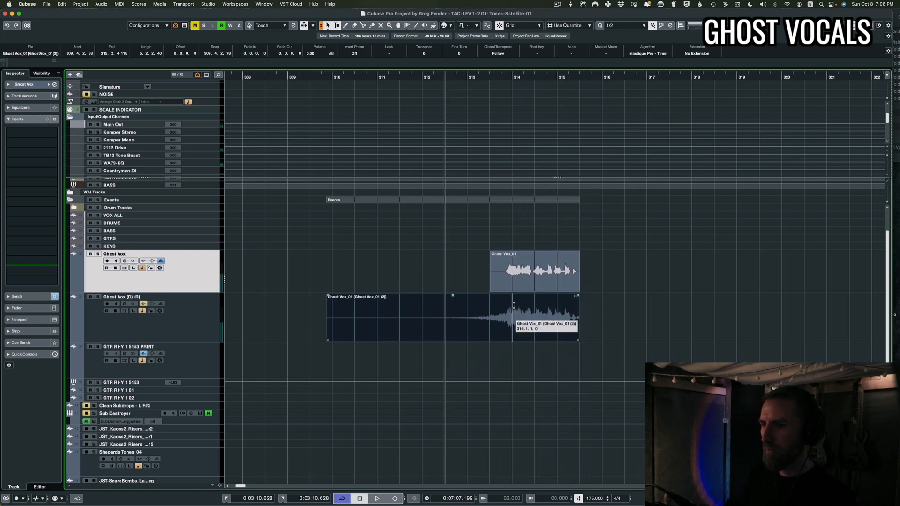
left_click(514, 284)
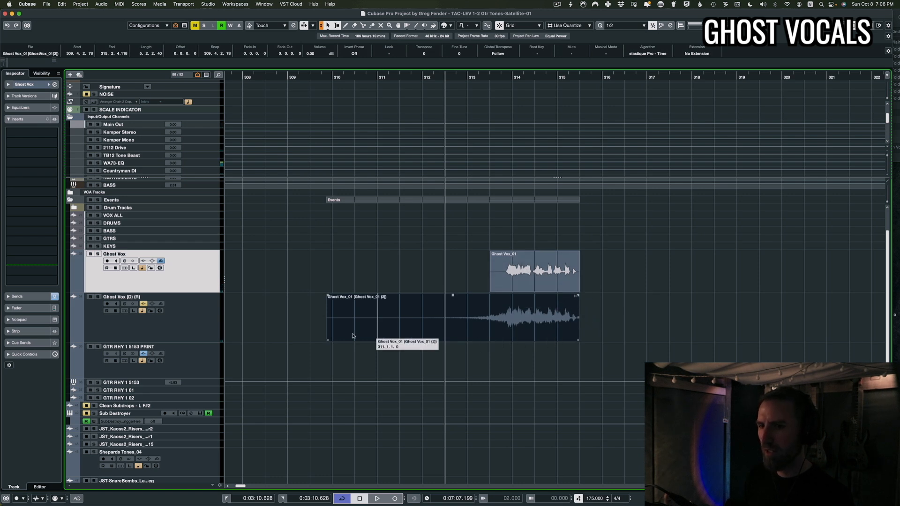
left_click(197, 325)
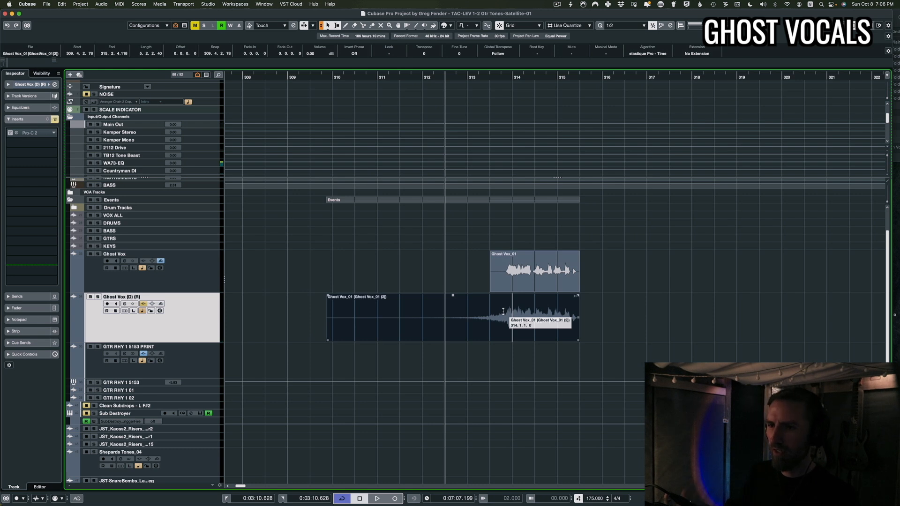
left_click(190, 283)
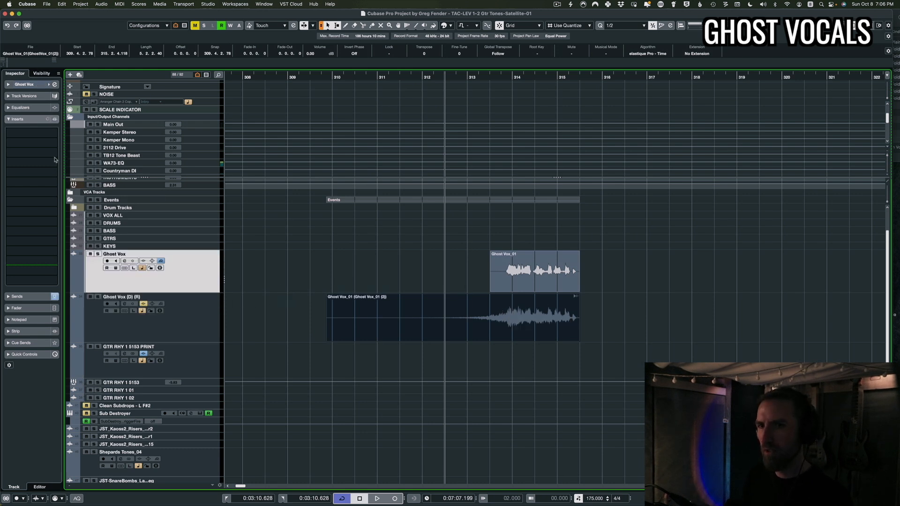
left_click(183, 329)
Open the Pro-C 2 compressor on the reversed reverb track and check its side-chain routing from Ghost Vox
left_click(10, 134)
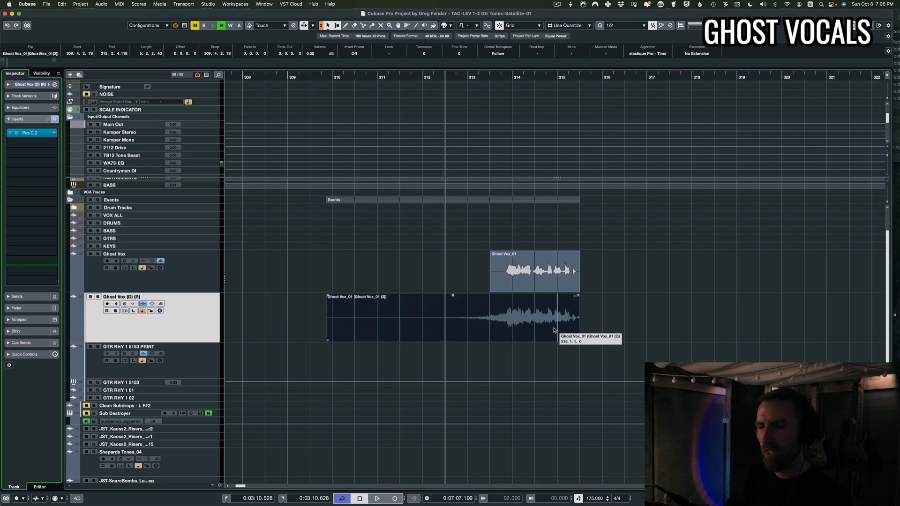
left_click(31, 133)
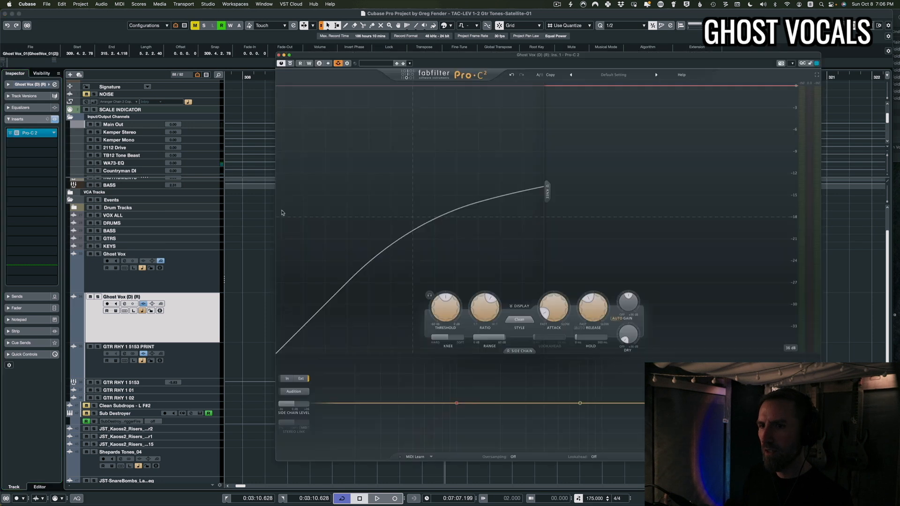
left_click(178, 274)
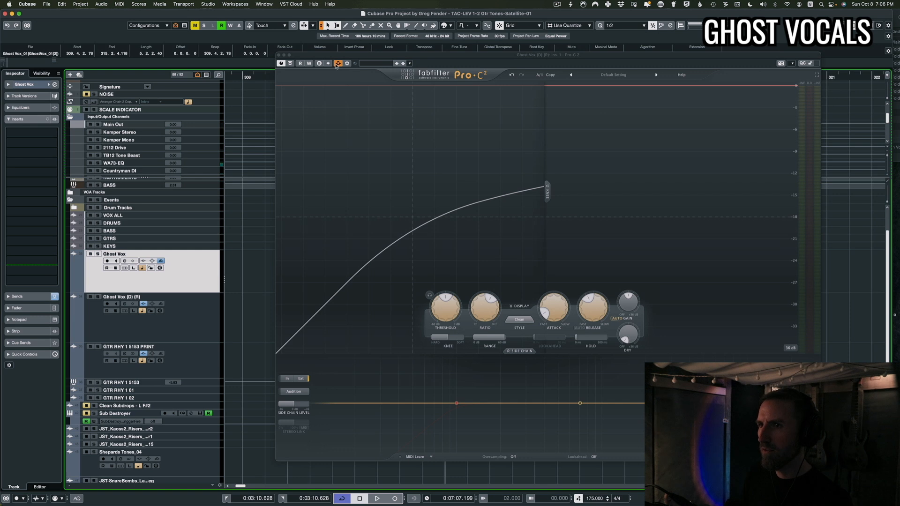
left_click(339, 65)
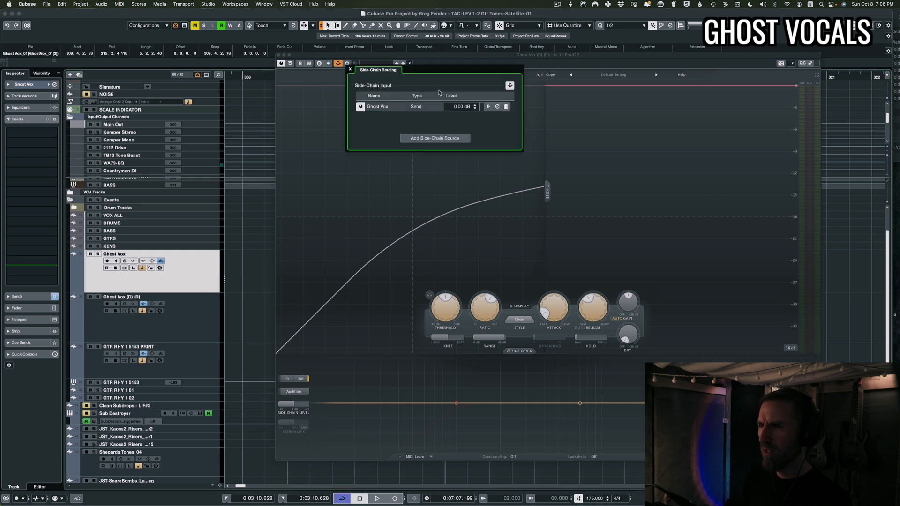
left_click(360, 61)
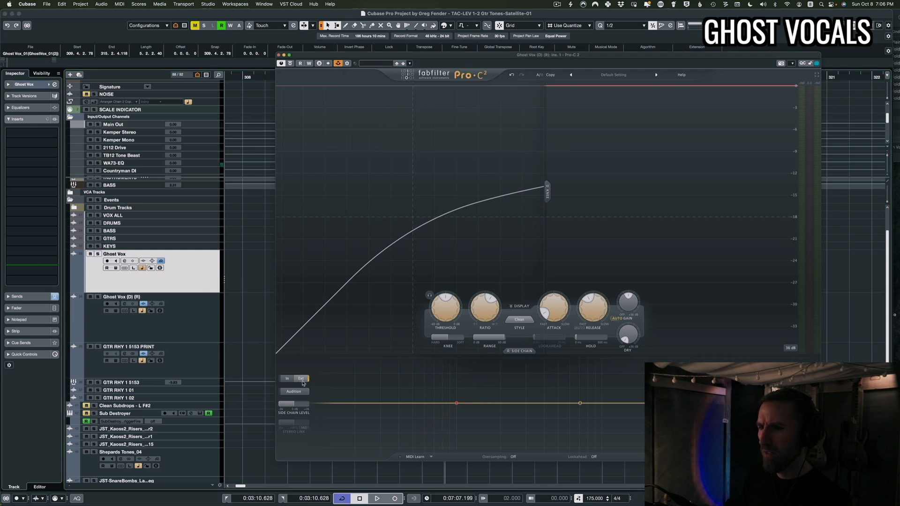
Play back the ghost vocal with the Pro-C 2 window open to monitor the side-chain ducking
left_click(521, 352)
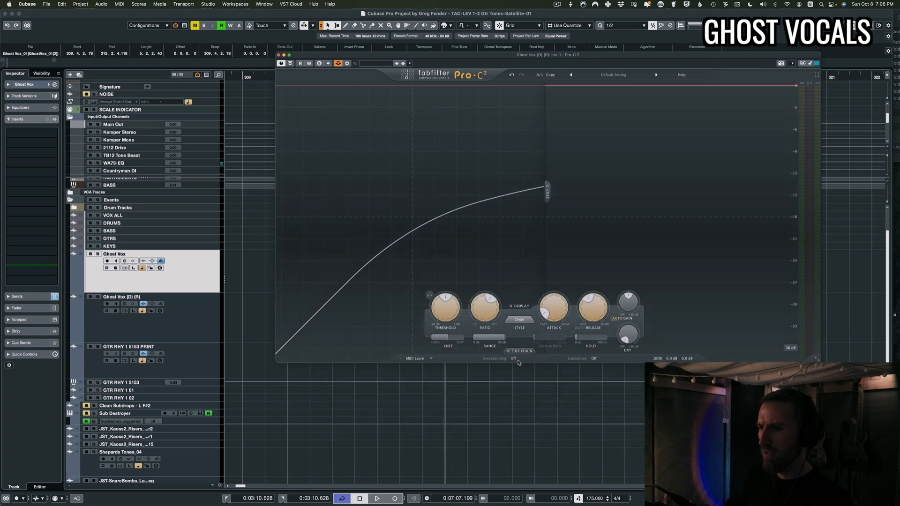
left_click(520, 351)
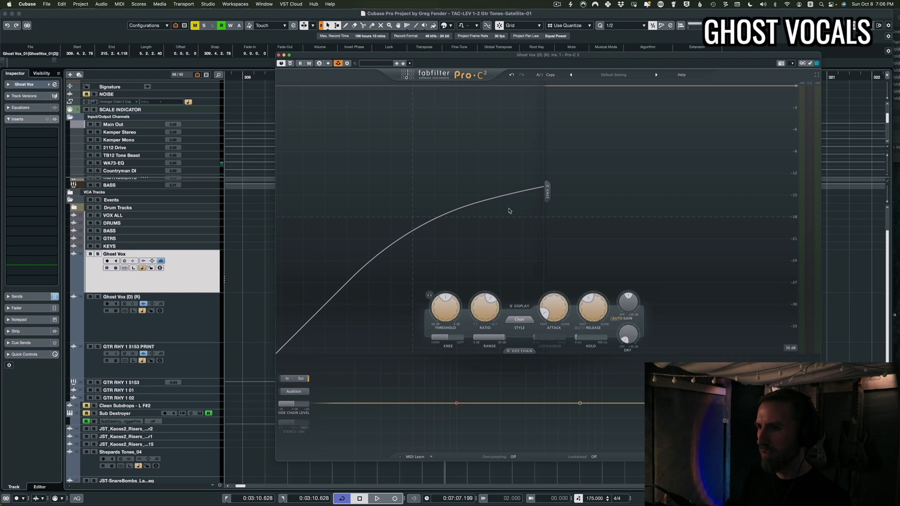
left_click_drag(460, 53, 533, 109)
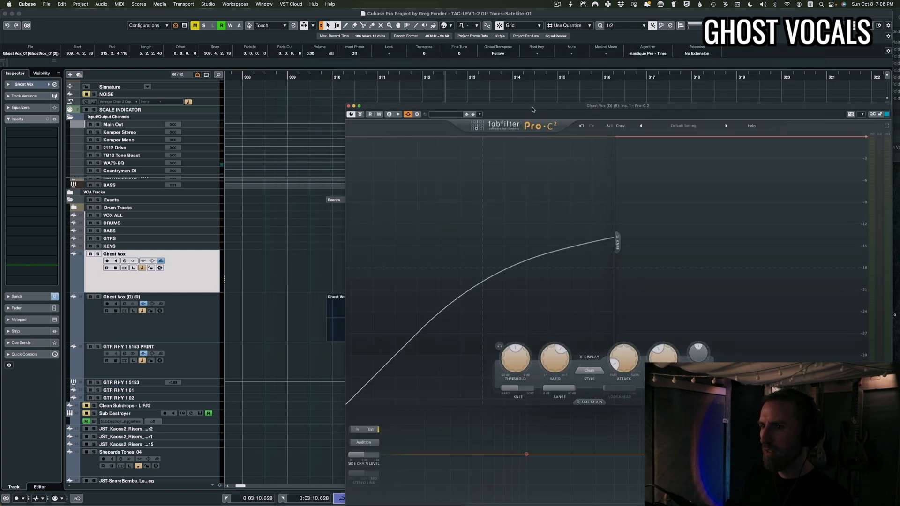
key("space")
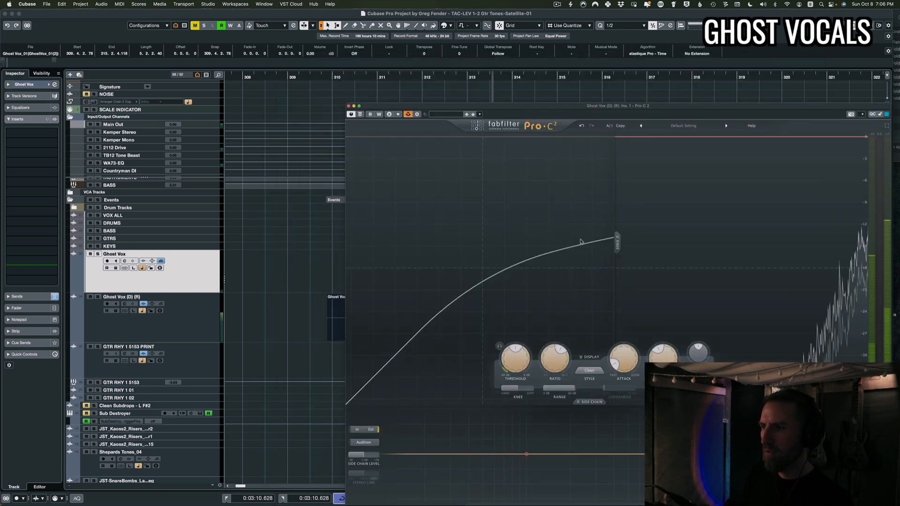
left_click_drag(596, 111, 509, 85)
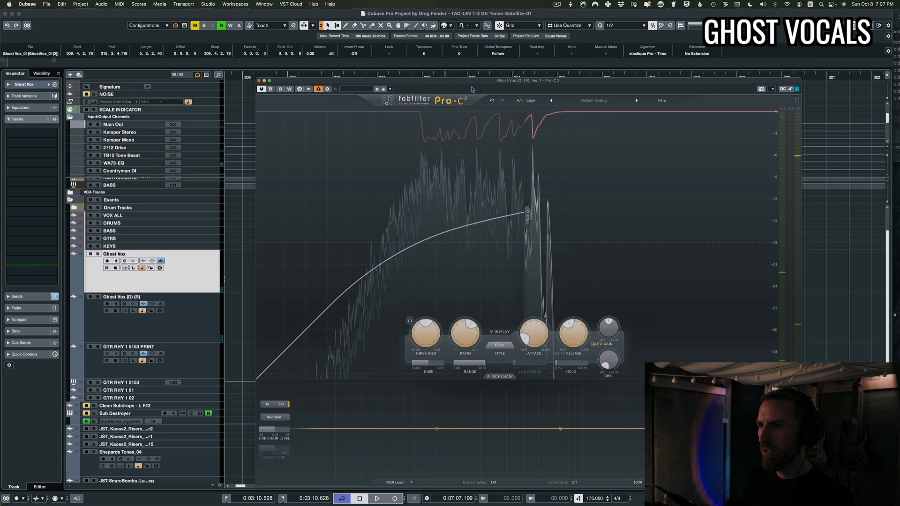
left_click_drag(470, 83, 446, 82)
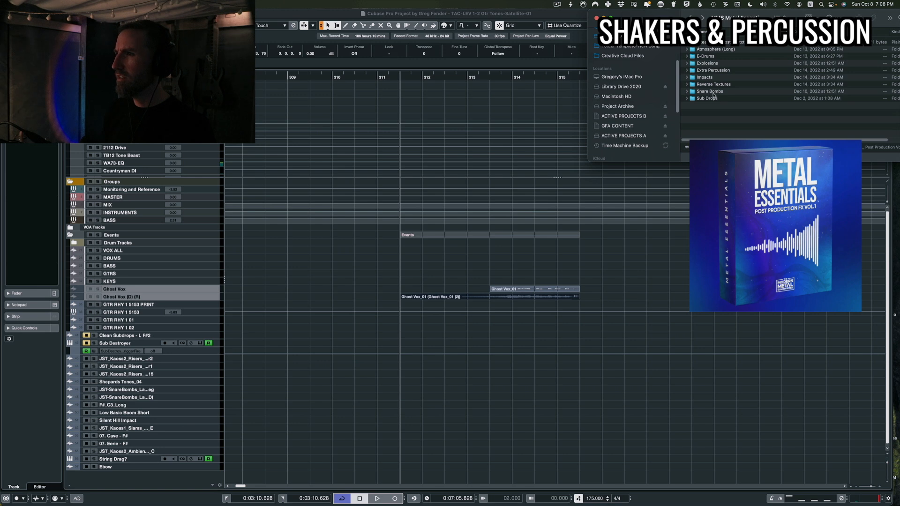
Import the Alt Shake sample from the Extra Percussion folder into the project at bar 107
left_click(710, 71)
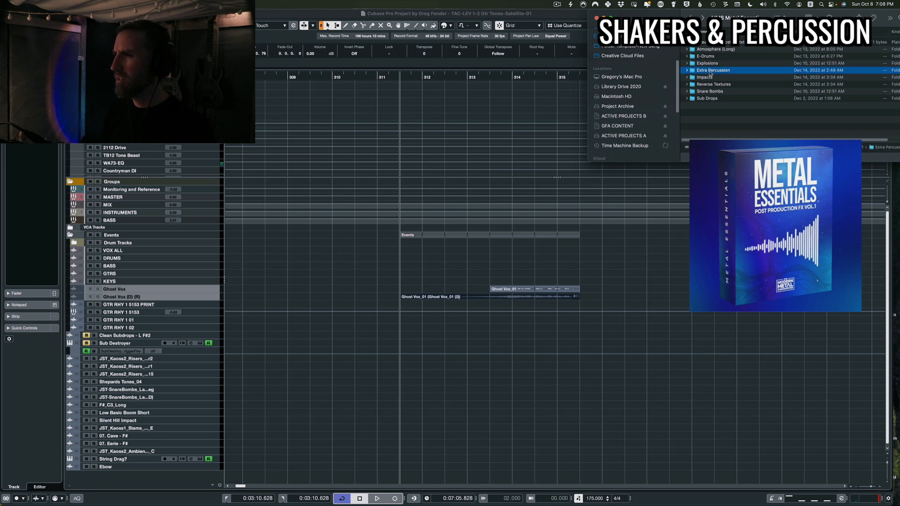
double_click(710, 71)
left_click(709, 42)
key("space")
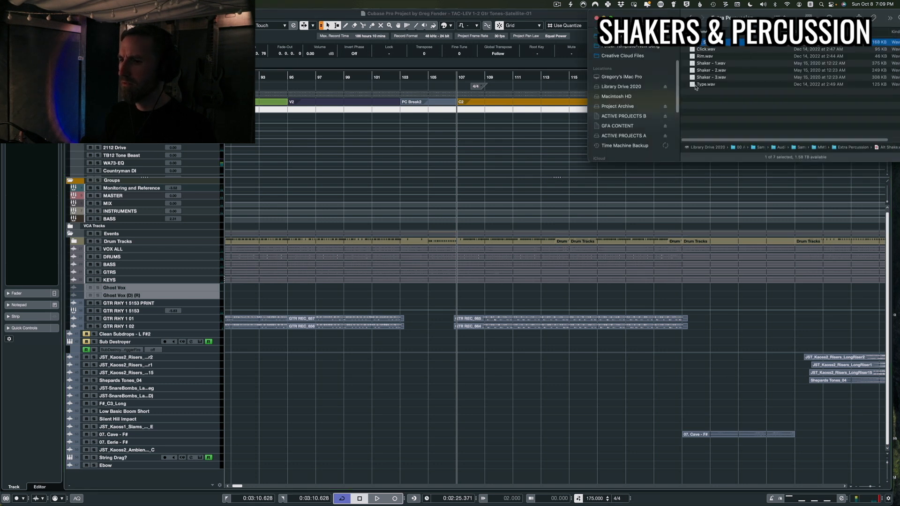
left_click_drag(695, 87, 457, 474)
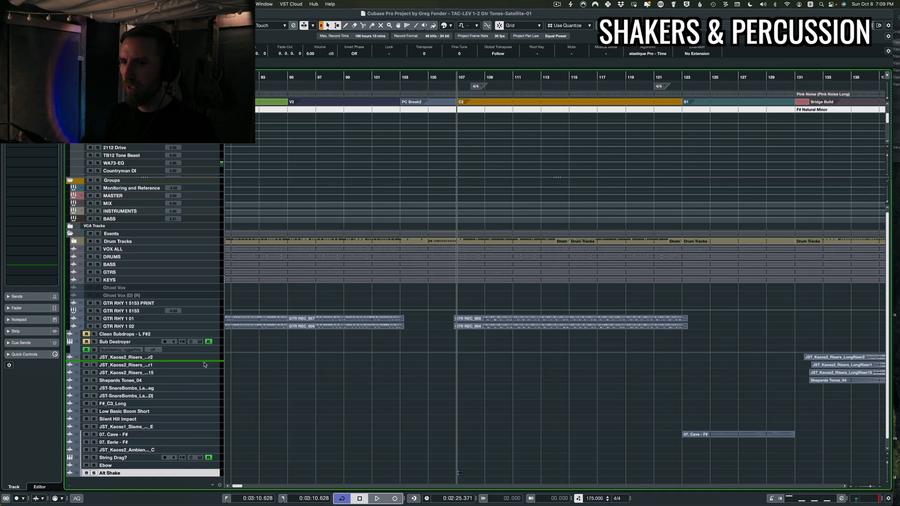
Move the Alt Shake track up below the GTR RHY 1 02 track and zoom in on its event
left_click_drag(204, 361, 207, 335)
key("z")
scroll(419, 379, "up", 10)
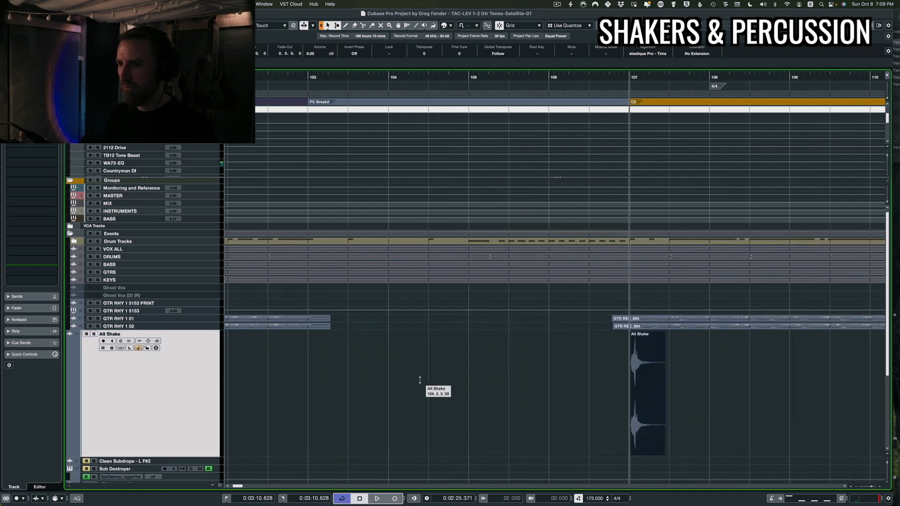
scroll(486, 386, "right", 10)
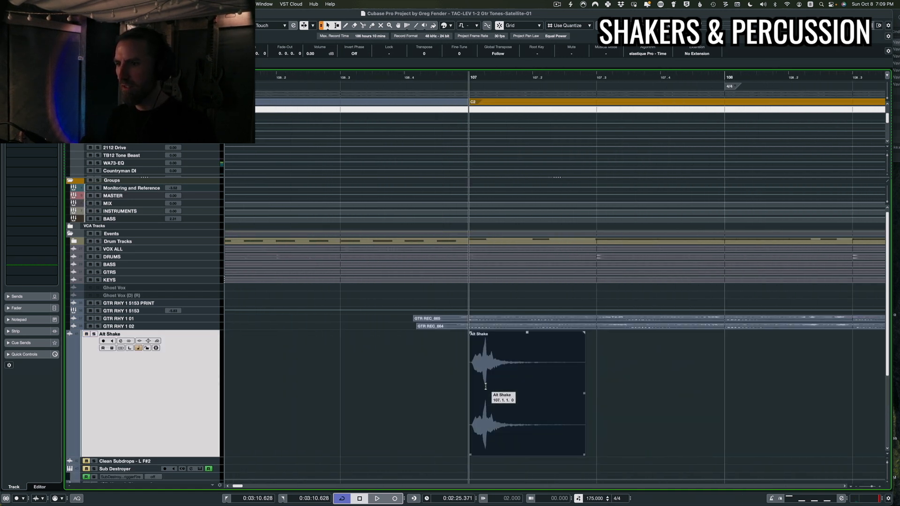
Shorten the Alt Shake event to an eighth-note length
key("space")
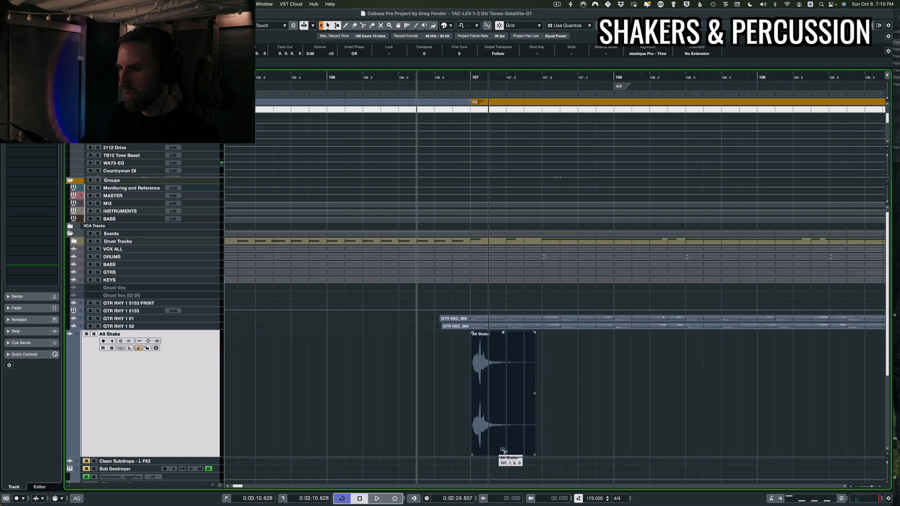
left_click_drag(491, 451, 525, 449)
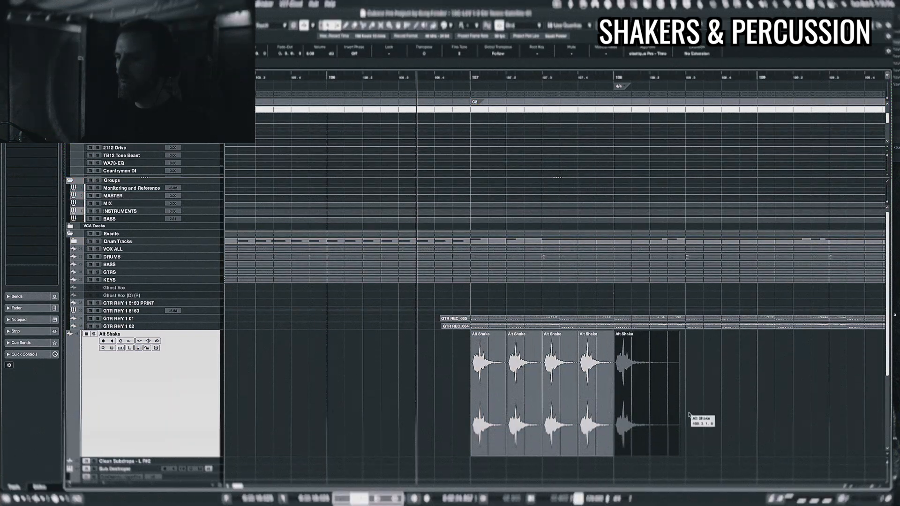
Repeat the shaker hit through the C2 section up to bar 123 and delete the extra copies
left_click_drag(693, 419, 430, 398)
key("g")
left_click_drag(440, 424, 667, 423)
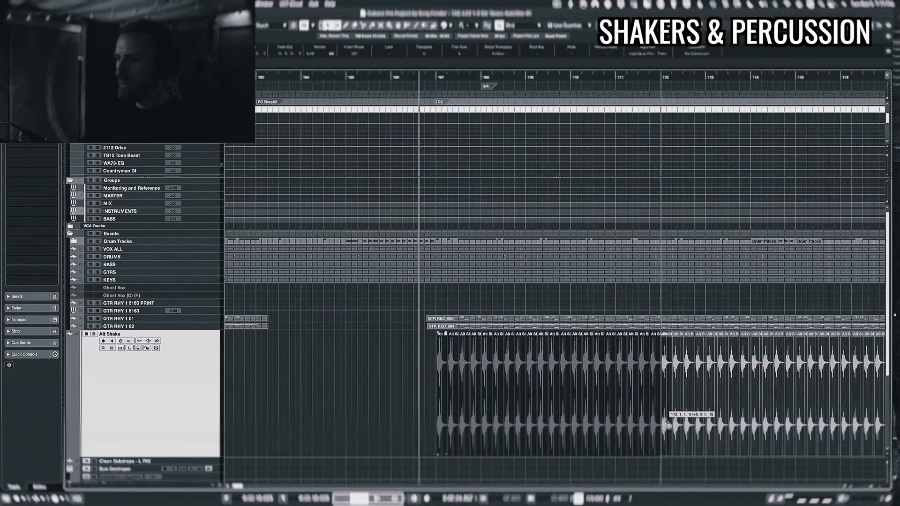
key("g")
left_click_drag(745, 417, 731, 429)
key("super+z")
left_click_drag(457, 429, 731, 424)
mouse_move(474, 430)
left_mouse_down()
mouse_move(726, 431)
mouse_move(467, 424)
left_mouse_up()
left_click_drag(474, 424, 726, 424)
scroll(703, 398, "right", 10)
left_click_drag(727, 393, 595, 436)
key("Delete")
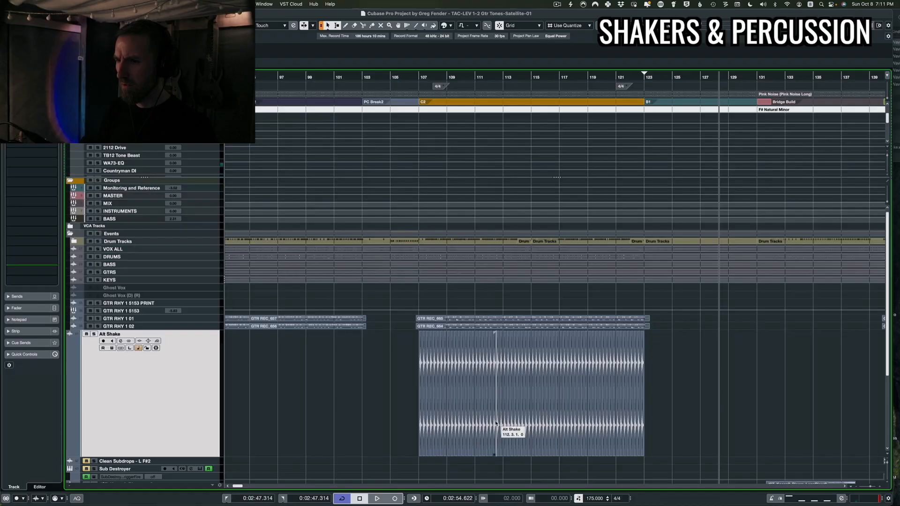
Duplicate the Alt Shake track and offset all hits on the copy by an eighth note
scroll(290, 388, "down", 2)
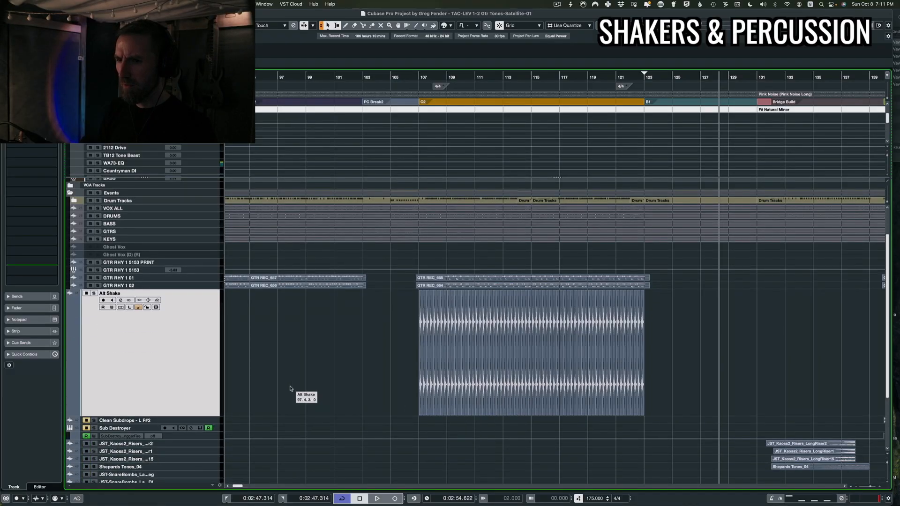
key("super+d")
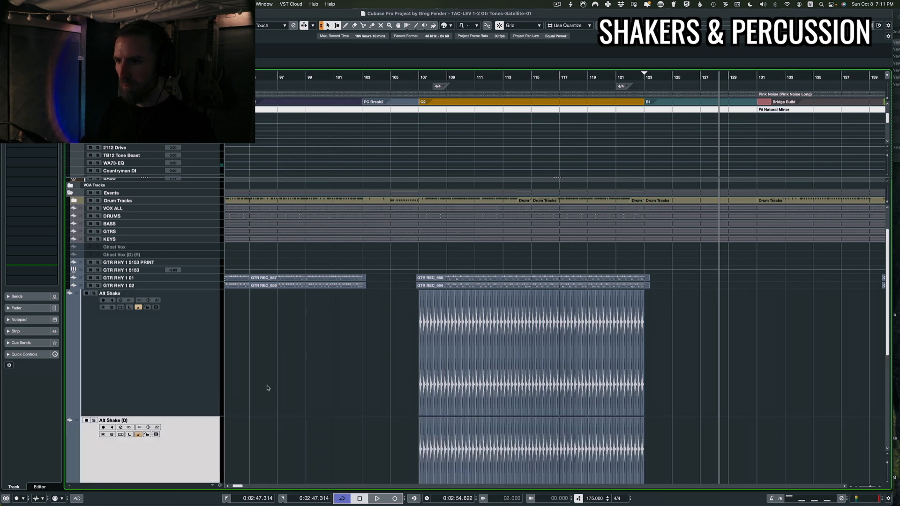
scroll(408, 405, "left", 3)
scroll(408, 405, "down", 5)
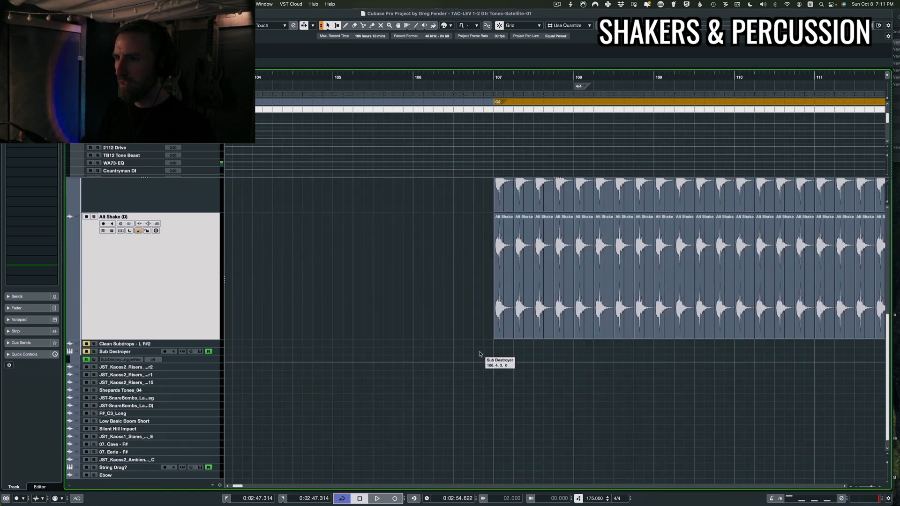
left_click_drag(480, 316, 769, 296)
scroll(516, 299, "up", 5)
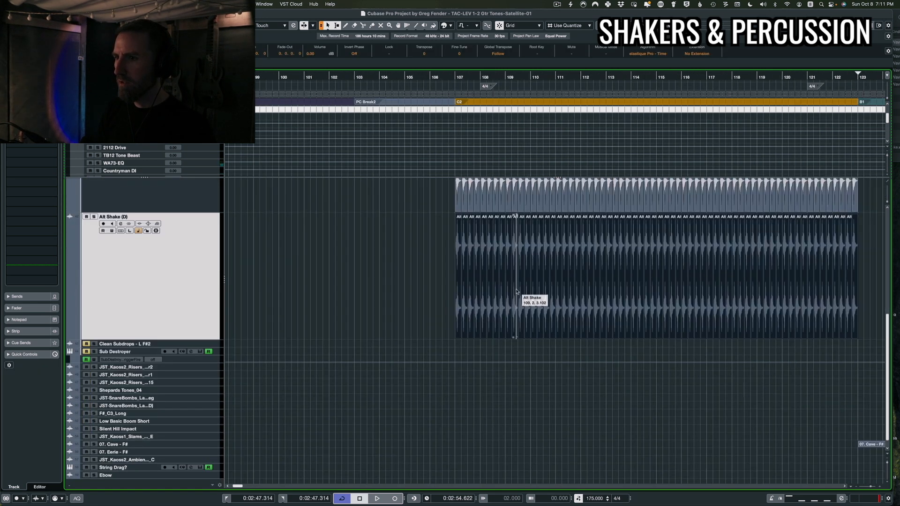
scroll(375, 280, "up", 4)
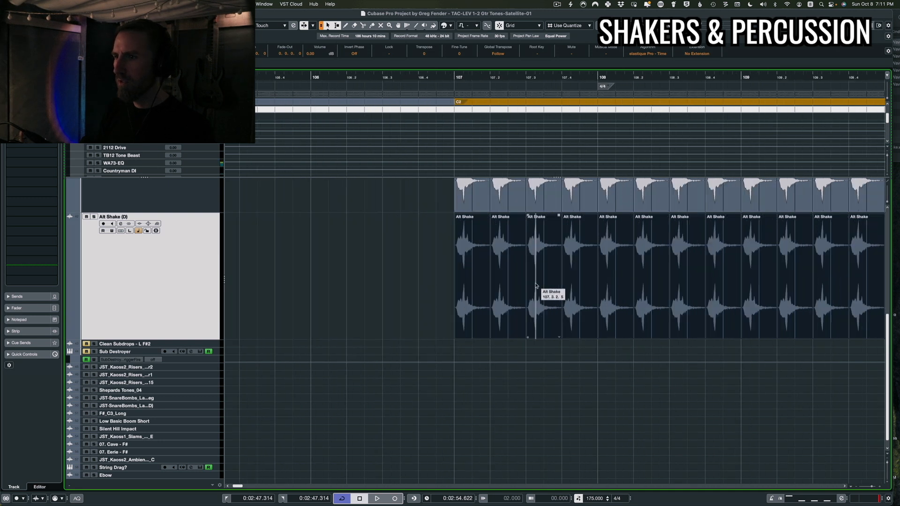
left_click_drag(476, 304, 491, 302)
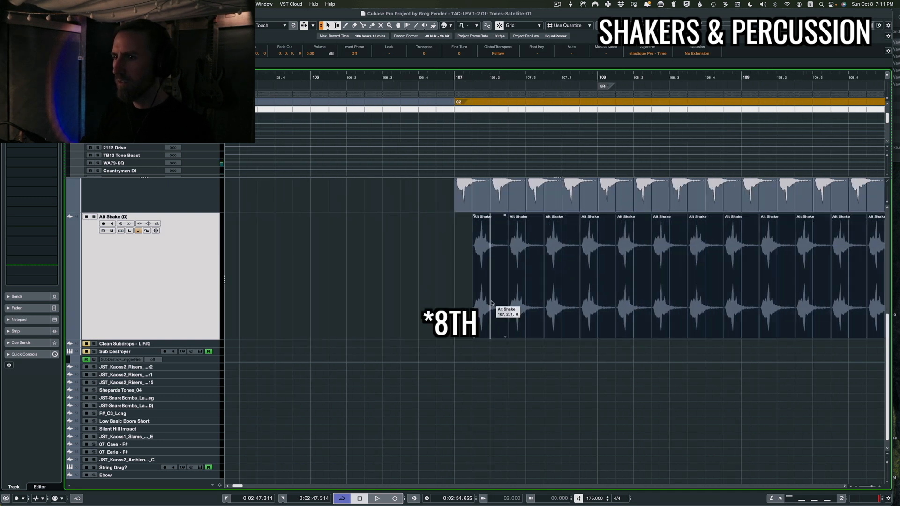
Play back and readjust the offset of the duplicated shaker hits
scroll(495, 301, "down", 8)
scroll(495, 302, "left", 2)
scroll(495, 302, "up", 4)
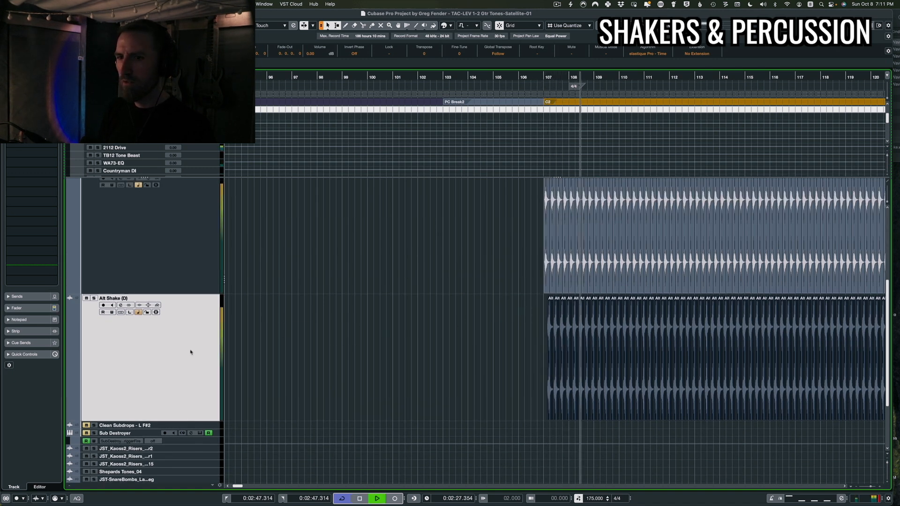
key("space")
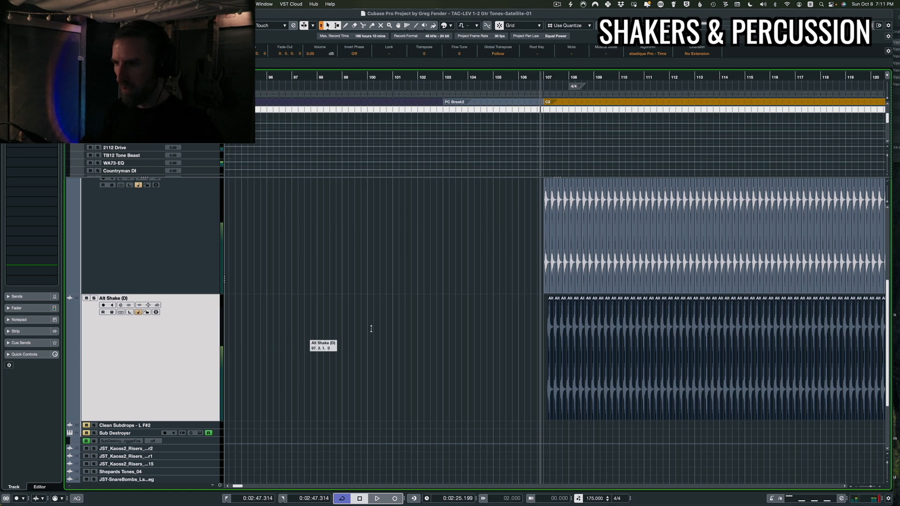
scroll(611, 323, "down", 3)
left_click_drag(558, 275, 741, 333)
scroll(614, 337, "up", 10)
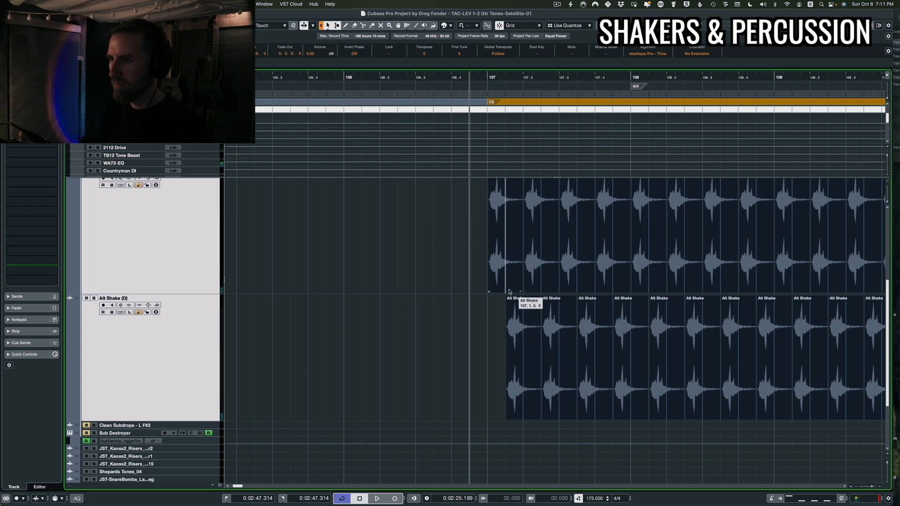
left_click_drag(500, 289, 495, 291)
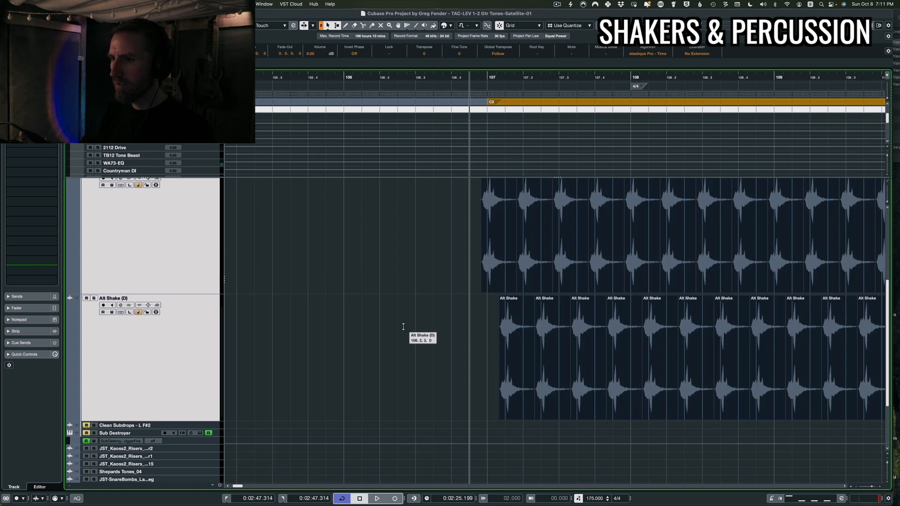
Play back the two layered shaker tracks
key("space")
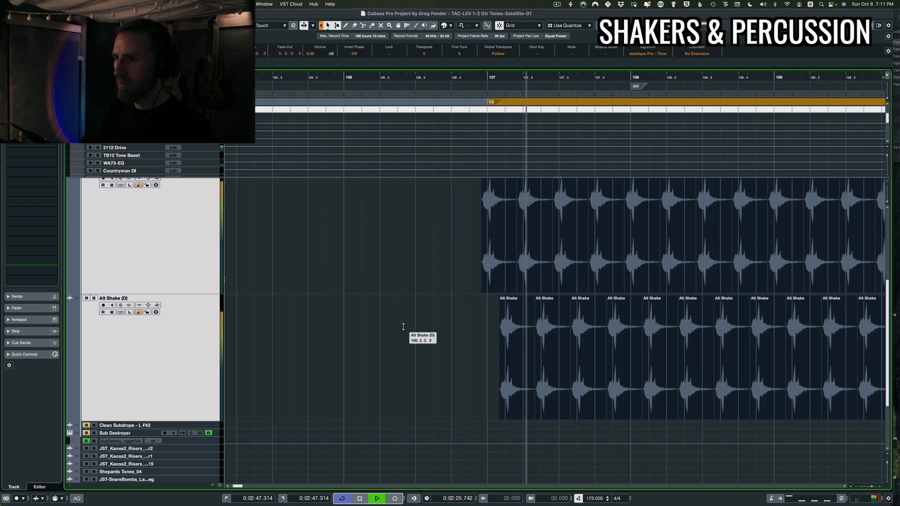
key("space")
left_click(200, 351)
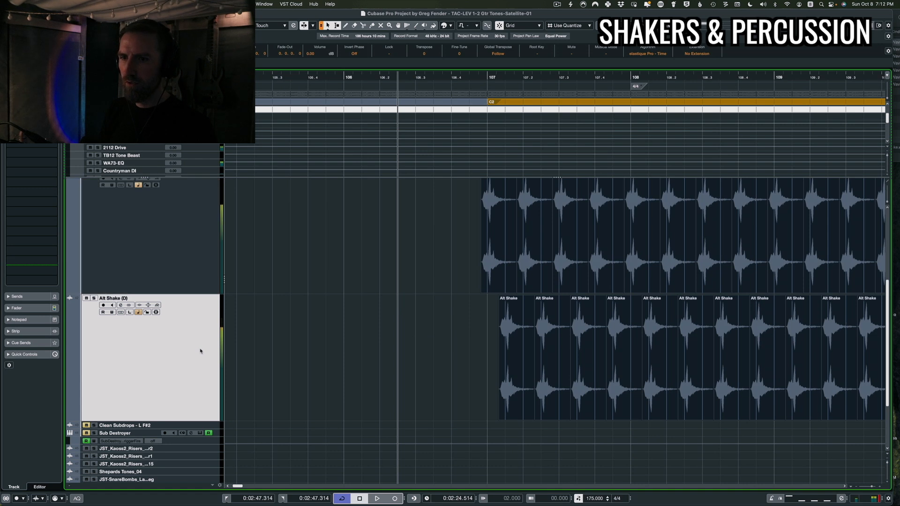
Listen again to both shaker layers playing together across the whole C2 section from its start
key("space")
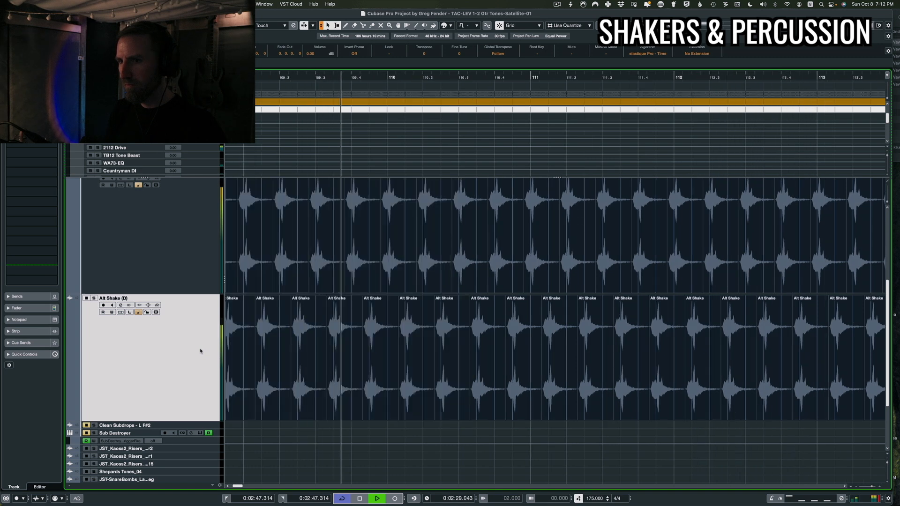
key("space")
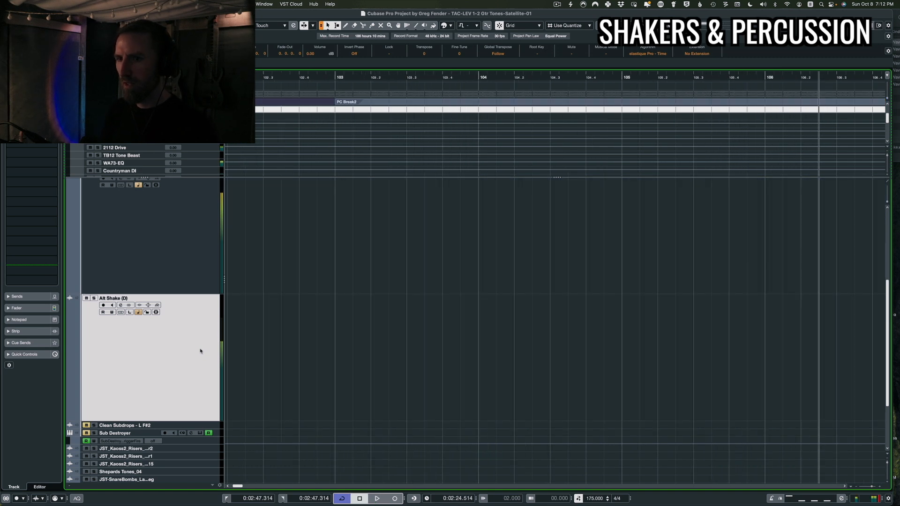
scroll(462, 391, "down", 5)
left_click(176, 277, "shift")
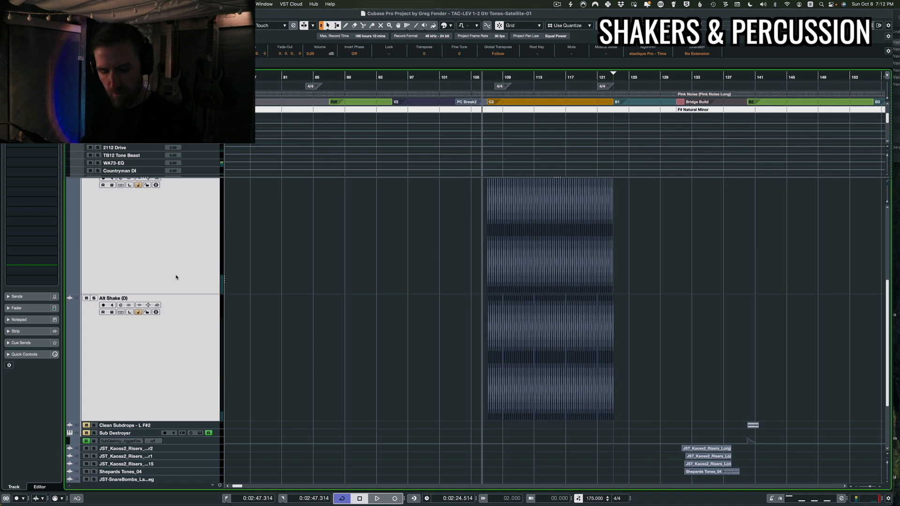
key("space")
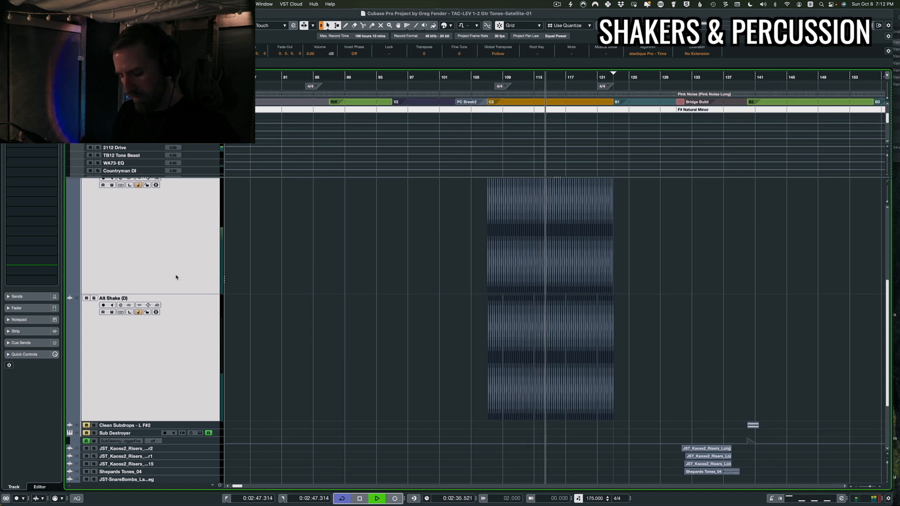
key("space")
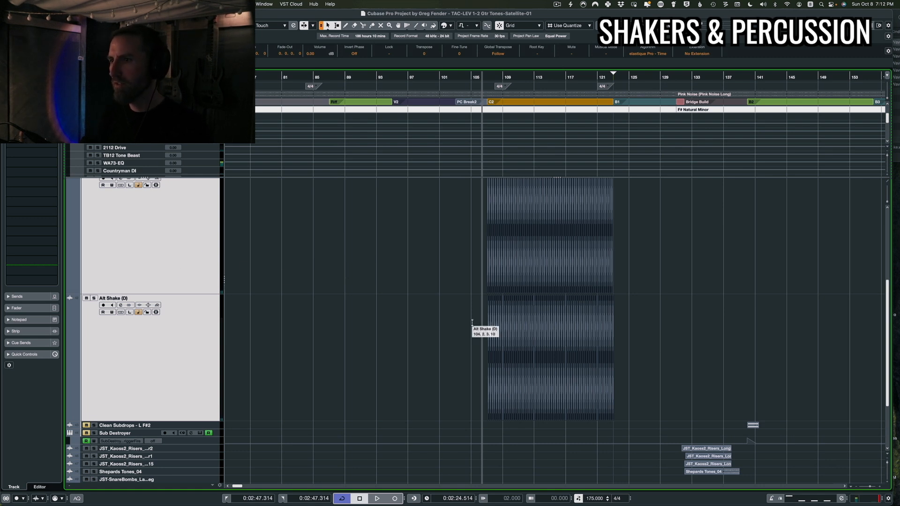
scroll(472, 323, "up", 4)
scroll(578, 331, "right", 2)
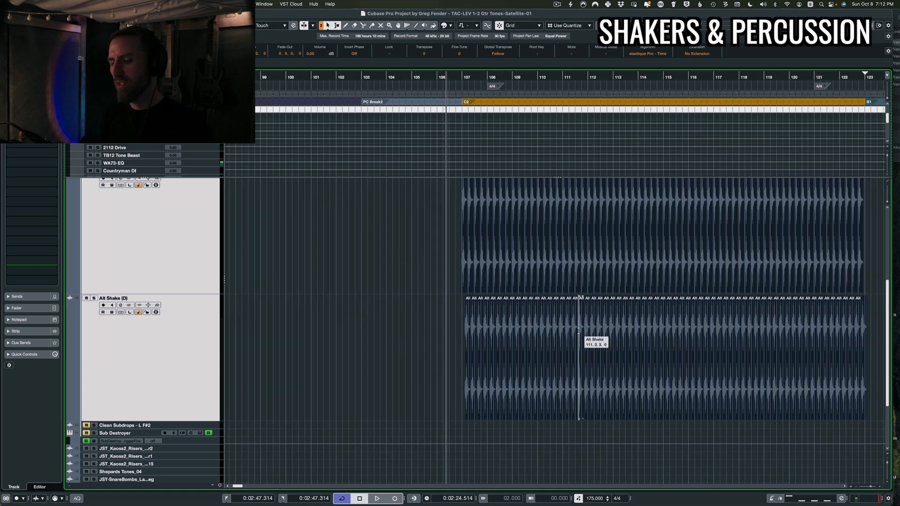